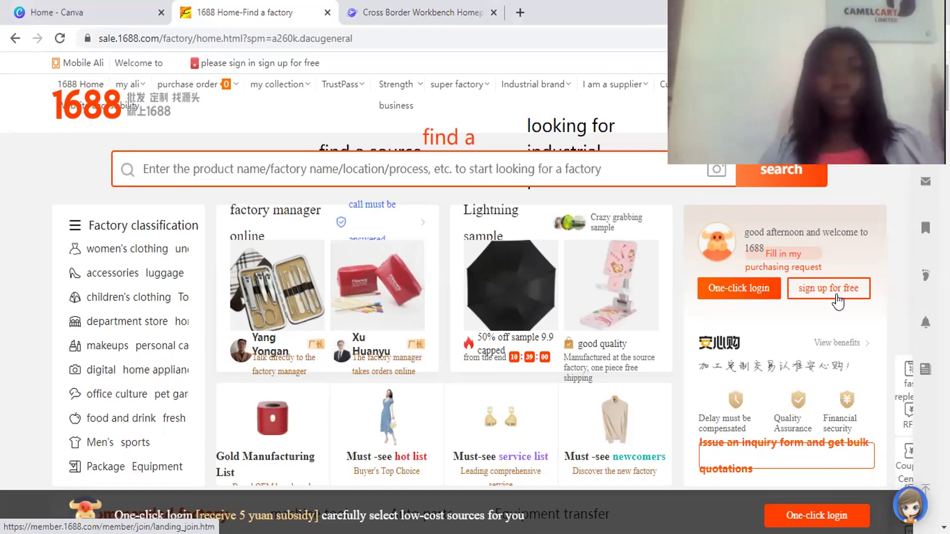
Choose 'sign up for free' on the 1688 factory home page to reach account registration
{"action": "left_click", "coordinate": [836, 296]}
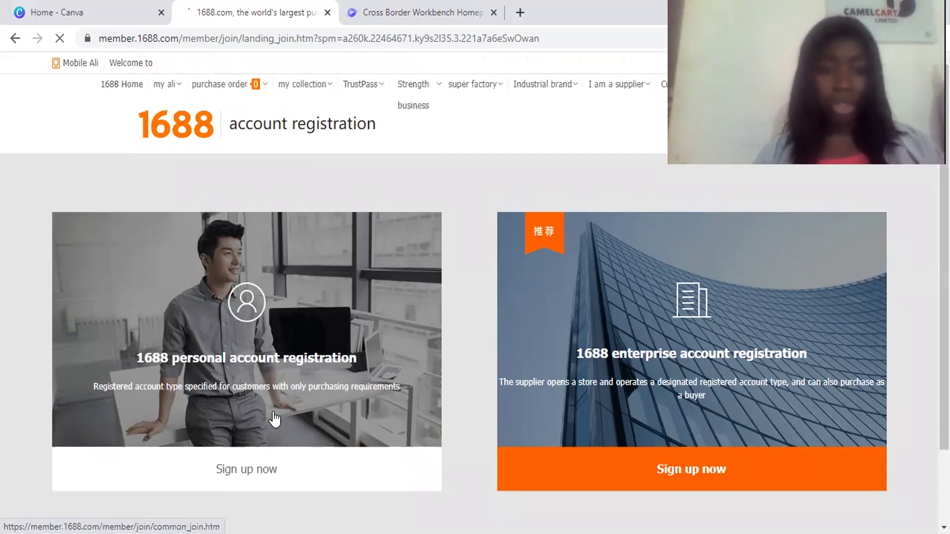
Pick 'Sign up now' under 1688 personal account registration
{"action": "left_click", "coordinate": [254, 473]}
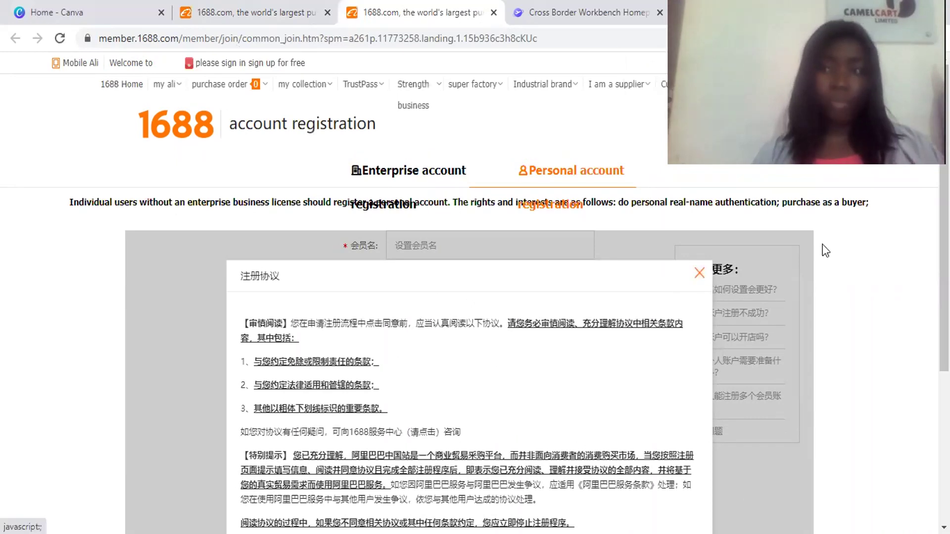
Scroll through the registration agreement and accept it with the orange agree button
{"action": "scroll", "coordinate": [470, 297], "scroll_direction": "down", "scroll_amount": 2}
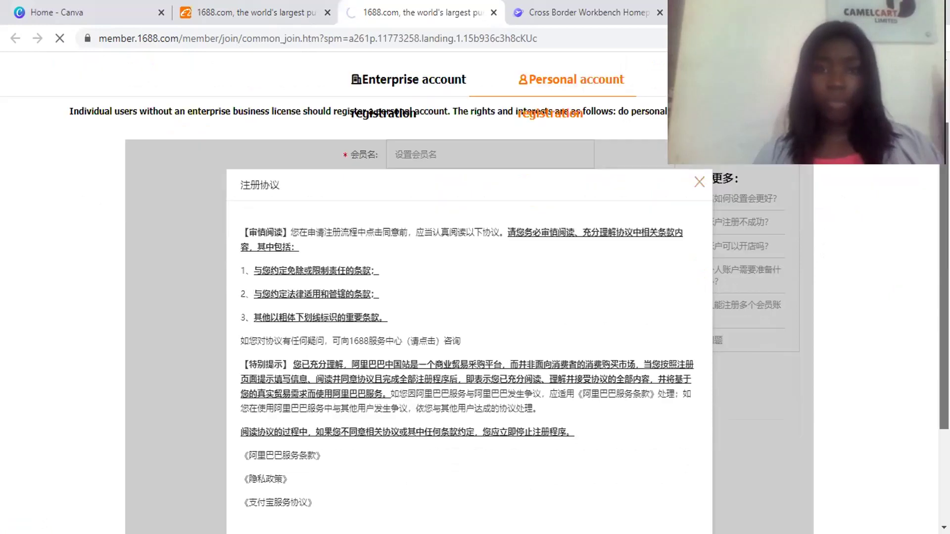
{"action": "scroll", "coordinate": [470, 297], "scroll_direction": "down", "scroll_amount": 3}
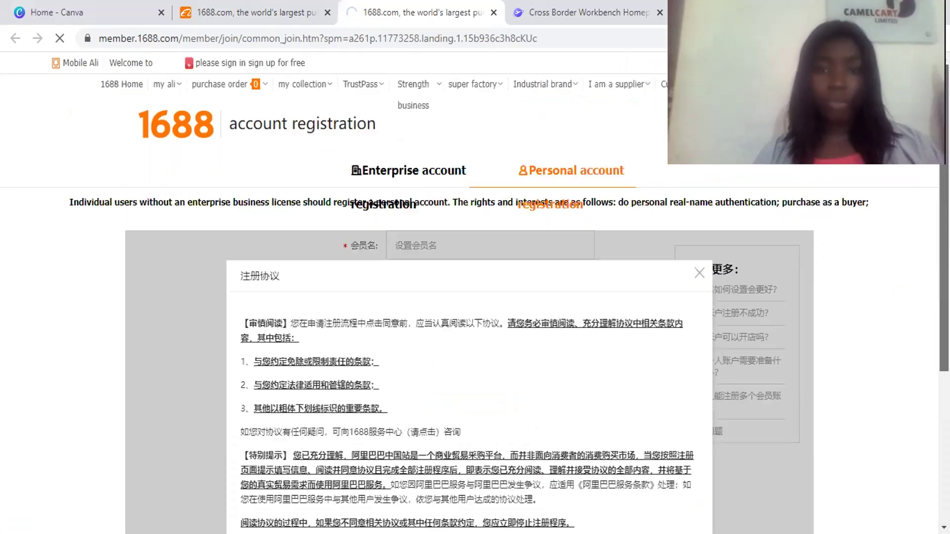
{"action": "scroll", "coordinate": [573, 270], "scroll_direction": "down", "scroll_amount": 2}
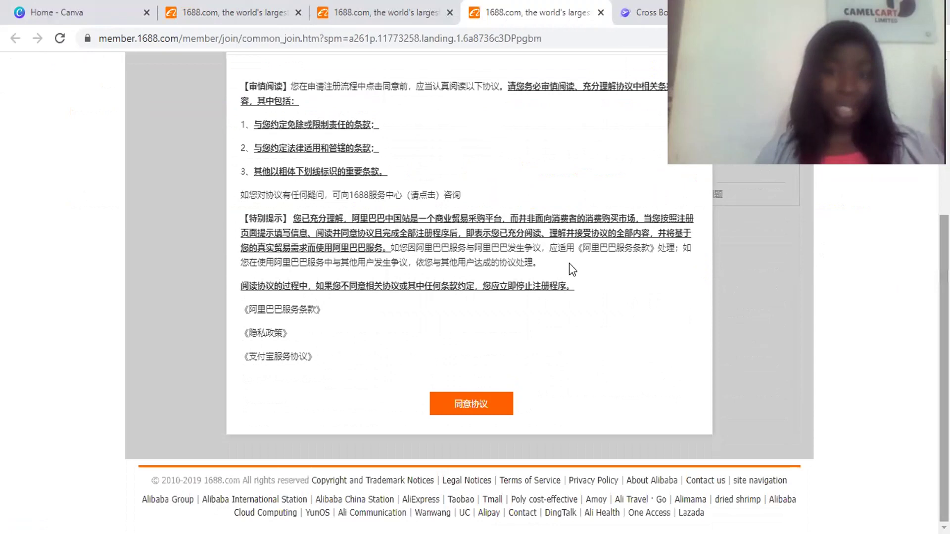
{"action": "left_click", "coordinate": [471, 407]}
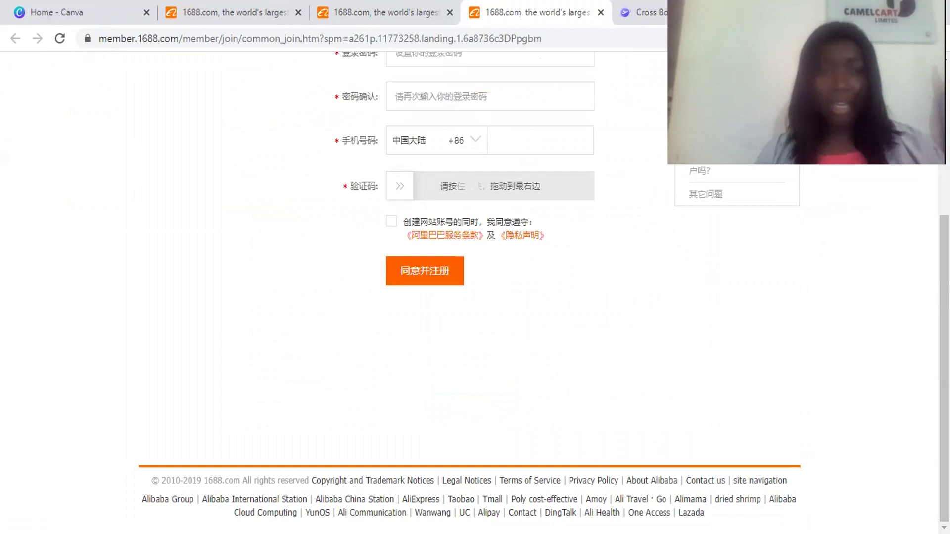
{"action": "scroll", "coordinate": [475, 287], "scroll_direction": "up", "scroll_amount": 5}
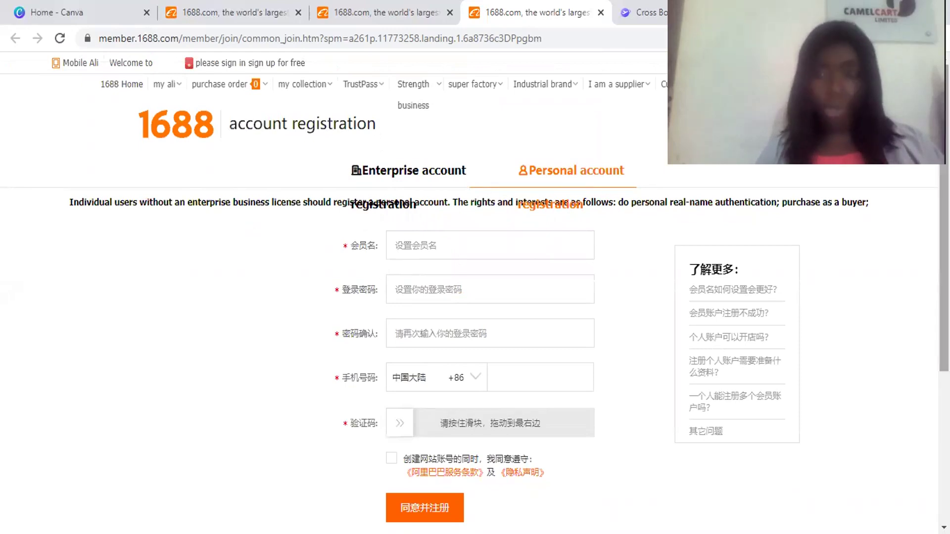
{"action": "scroll", "coordinate": [474, 288], "scroll_direction": "down", "scroll_amount": 1}
{"action": "scroll", "coordinate": [619, 290], "scroll_direction": "down", "scroll_amount": 2}
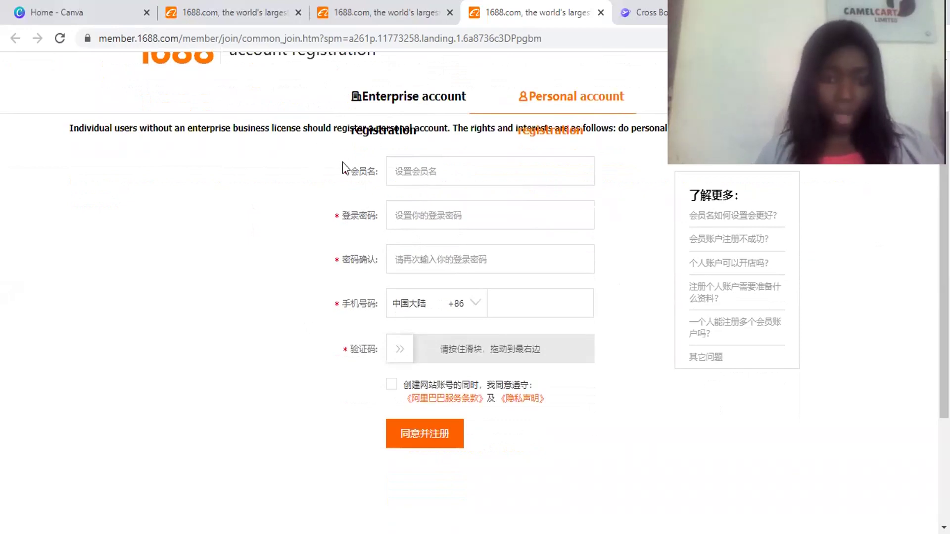
{"action": "left_click_drag", "start_coordinate": [347, 170], "coordinate": [408, 203]}
{"action": "left_click_drag", "start_coordinate": [539, 332], "coordinate": [627, 394]}
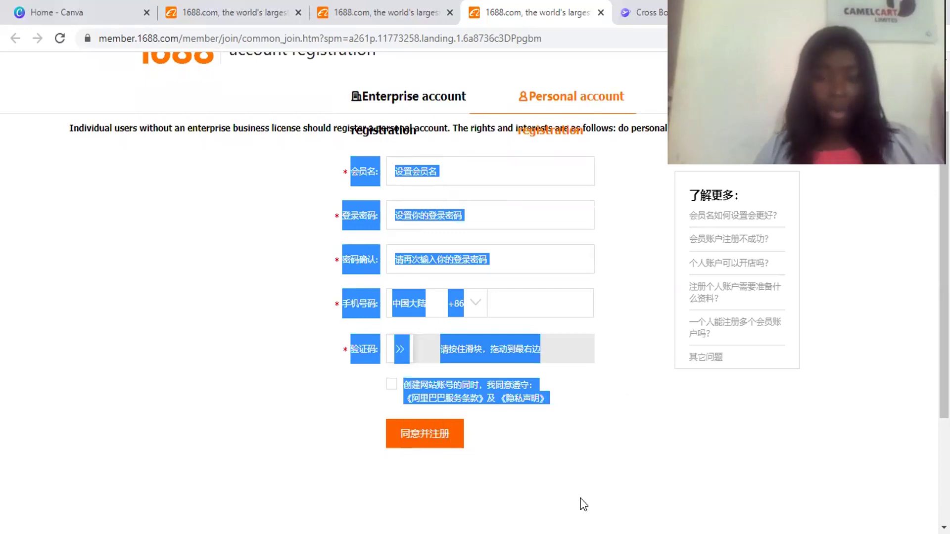
{"action": "left_click", "coordinate": [276, 489]}
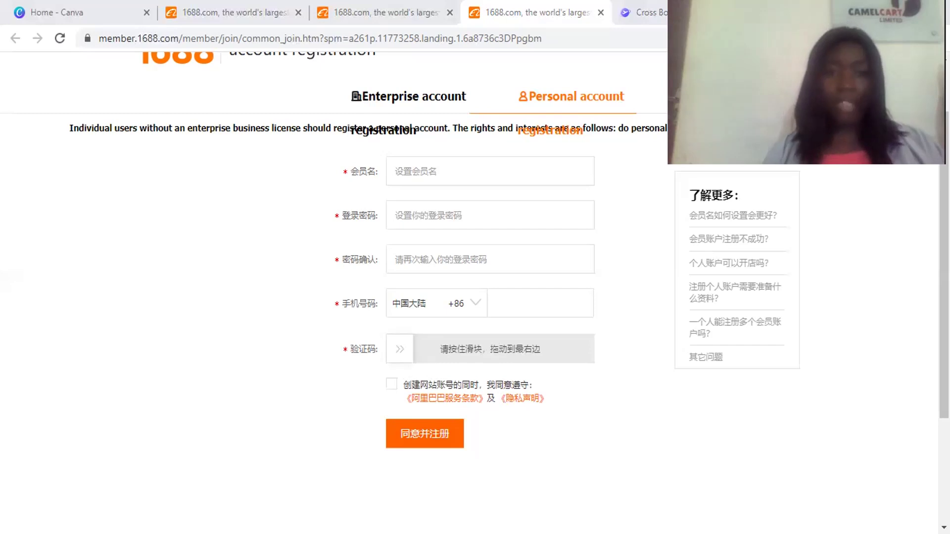
Enter the user's full name in the 会员名 (member name) field
{"action": "left_click", "coordinate": [443, 169]}
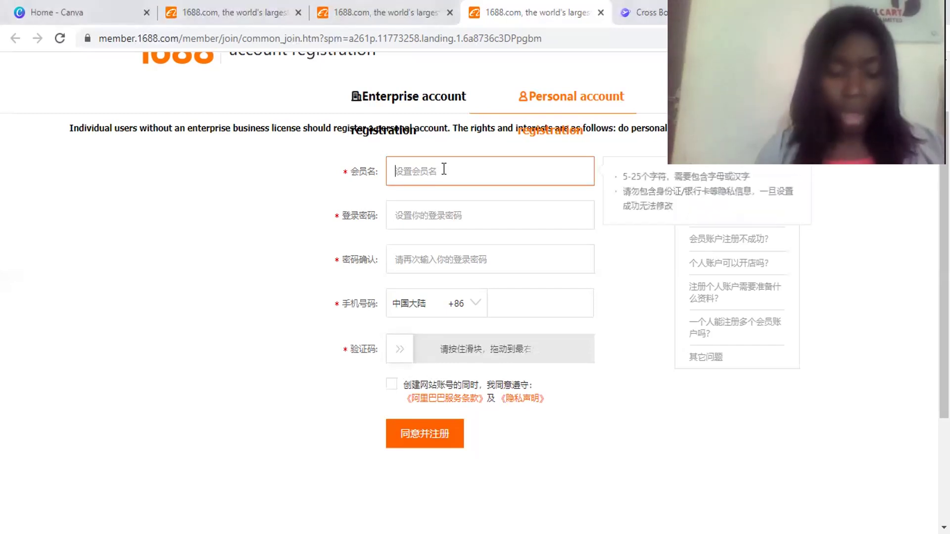
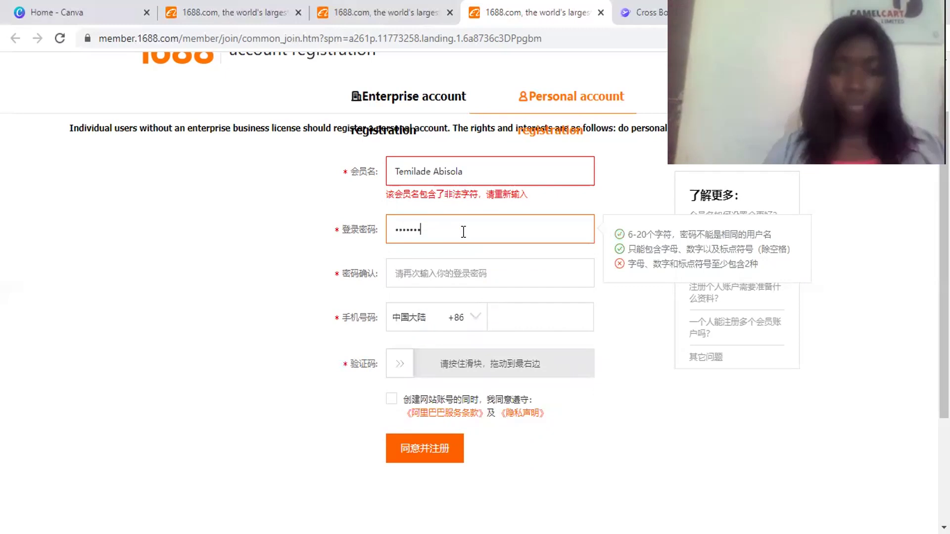
Fill in 登录密码 and 密码确认 with a password, then open the +86 country-code list
{"action": "left_click", "coordinate": [469, 272]}
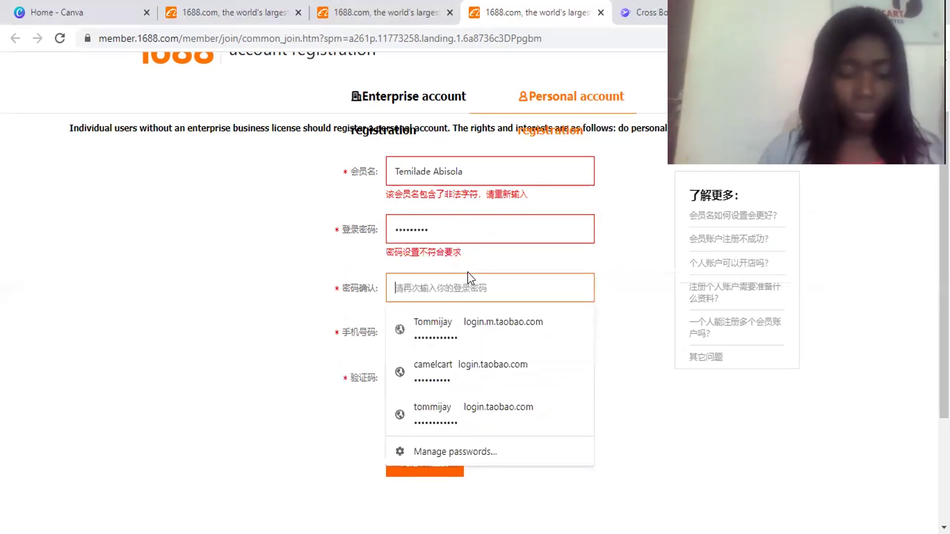
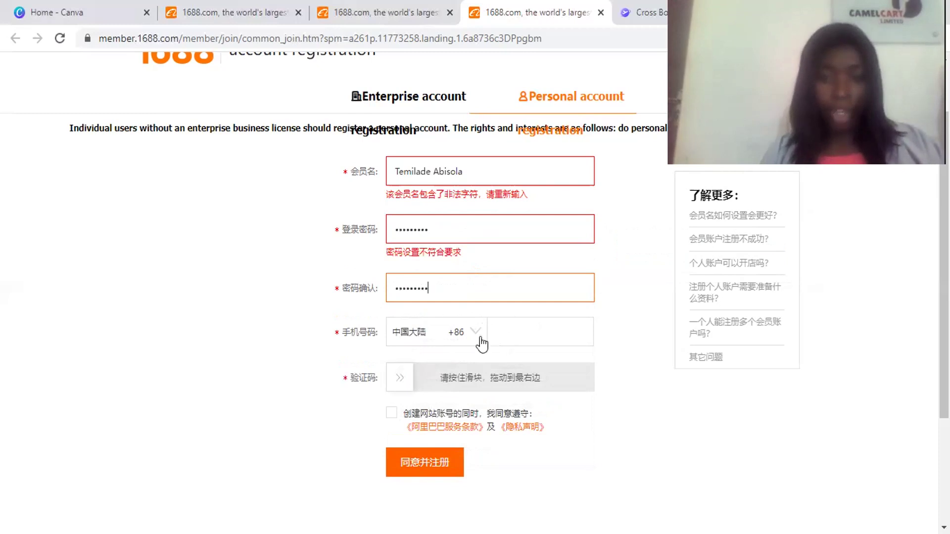
{"action": "left_click", "coordinate": [479, 340]}
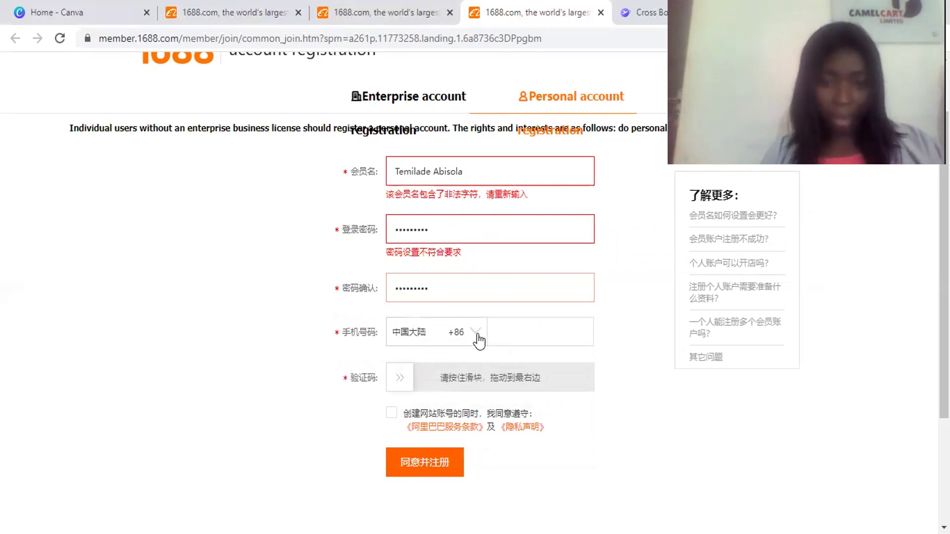
{"action": "left_click", "coordinate": [479, 340]}
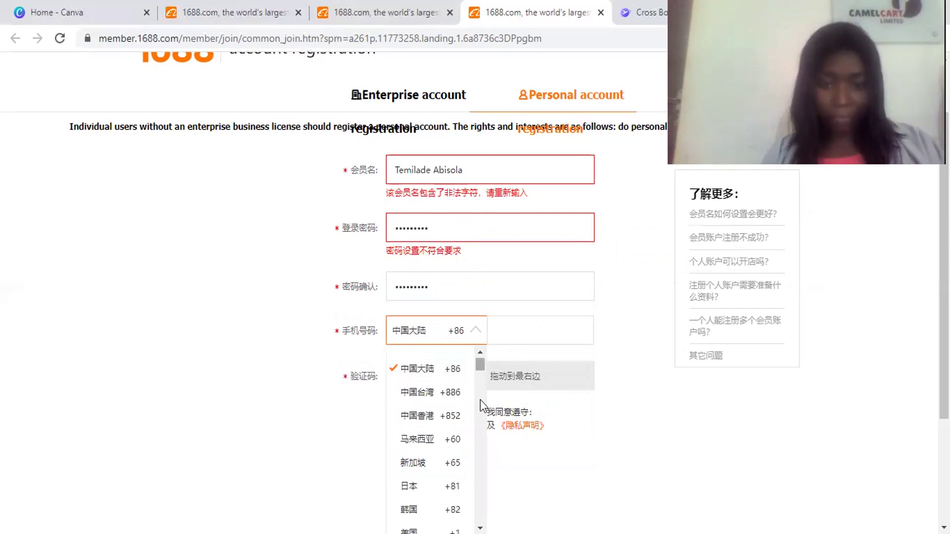
Browse the phone country-code list up and down, leaving +86 selected
{"action": "scroll", "coordinate": [479, 400], "scroll_direction": "down", "scroll_amount": 5}
{"action": "scroll", "coordinate": [483, 464], "scroll_direction": "down", "scroll_amount": 5}
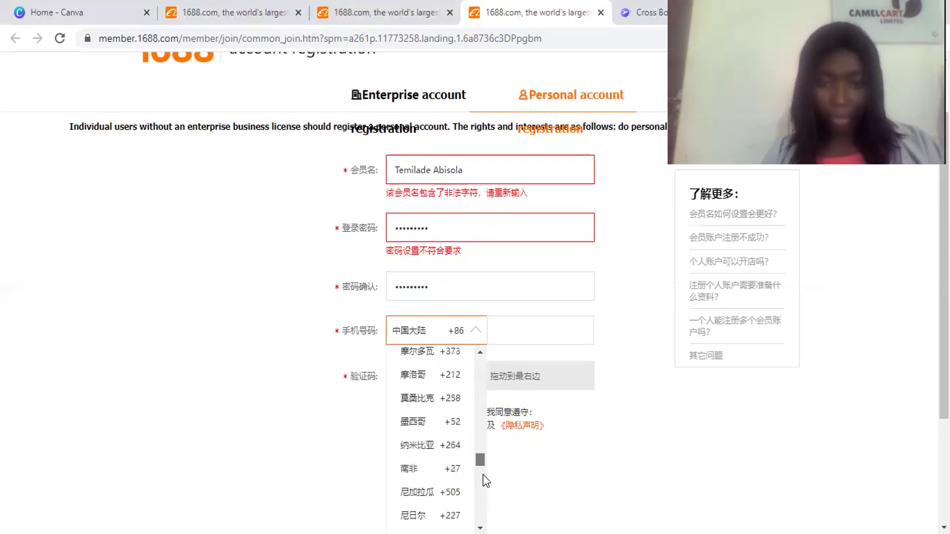
{"action": "scroll", "coordinate": [484, 476], "scroll_direction": "down", "scroll_amount": 3}
{"action": "scroll", "coordinate": [486, 482], "scroll_direction": "down", "scroll_amount": 3}
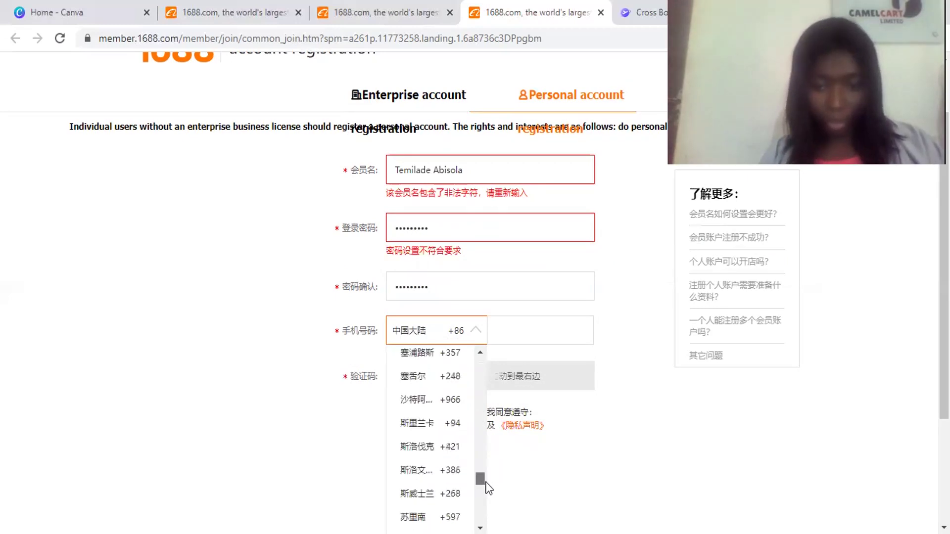
{"action": "scroll", "coordinate": [487, 485], "scroll_direction": "down", "scroll_amount": 3}
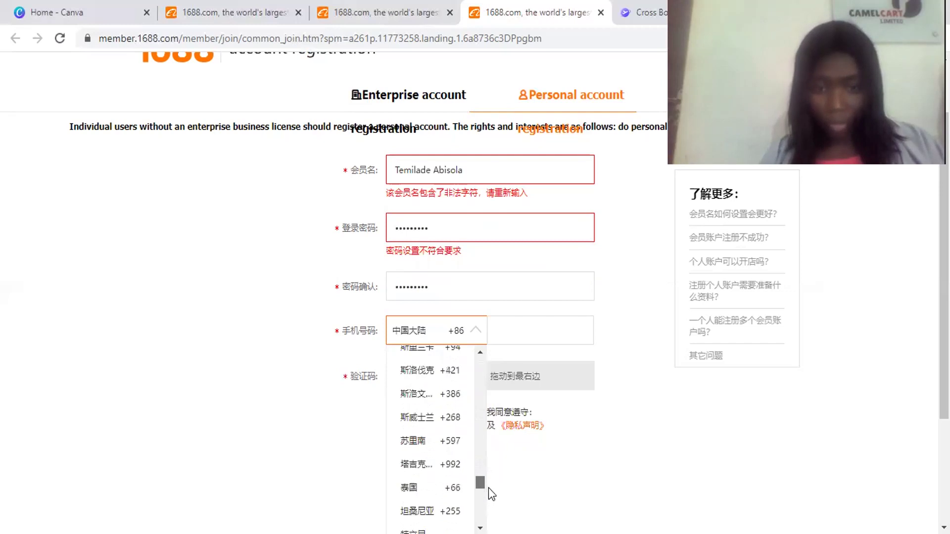
{"action": "scroll", "coordinate": [488, 489], "scroll_direction": "down", "scroll_amount": 2}
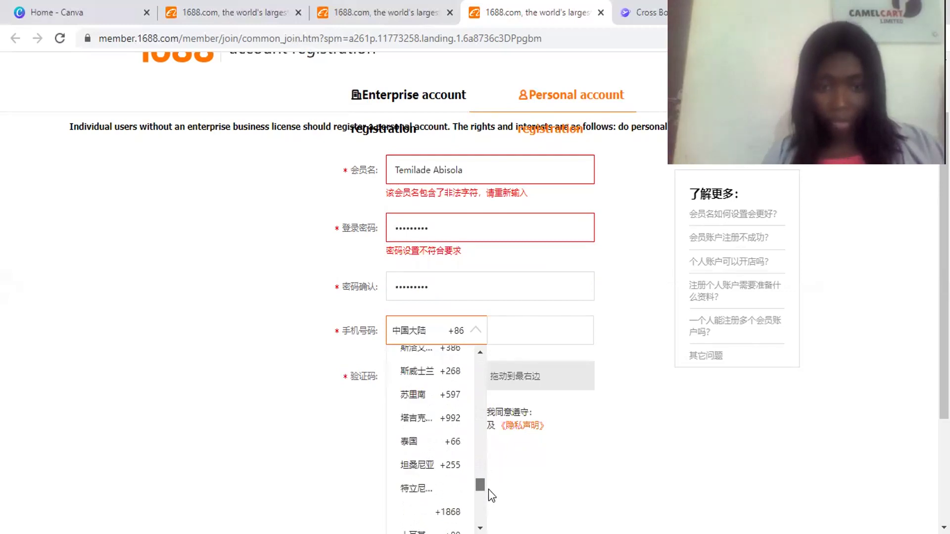
{"action": "scroll", "coordinate": [489, 493], "scroll_direction": "down", "scroll_amount": 2}
{"action": "scroll", "coordinate": [489, 500], "scroll_direction": "down", "scroll_amount": 3}
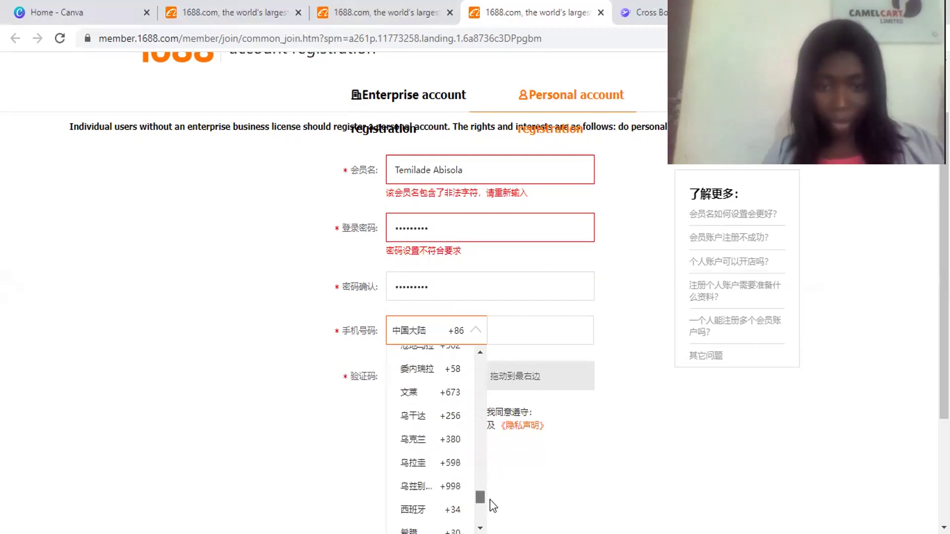
{"action": "scroll", "coordinate": [490, 500], "scroll_direction": "down", "scroll_amount": 5}
{"action": "scroll", "coordinate": [490, 500], "scroll_direction": "down", "scroll_amount": 1}
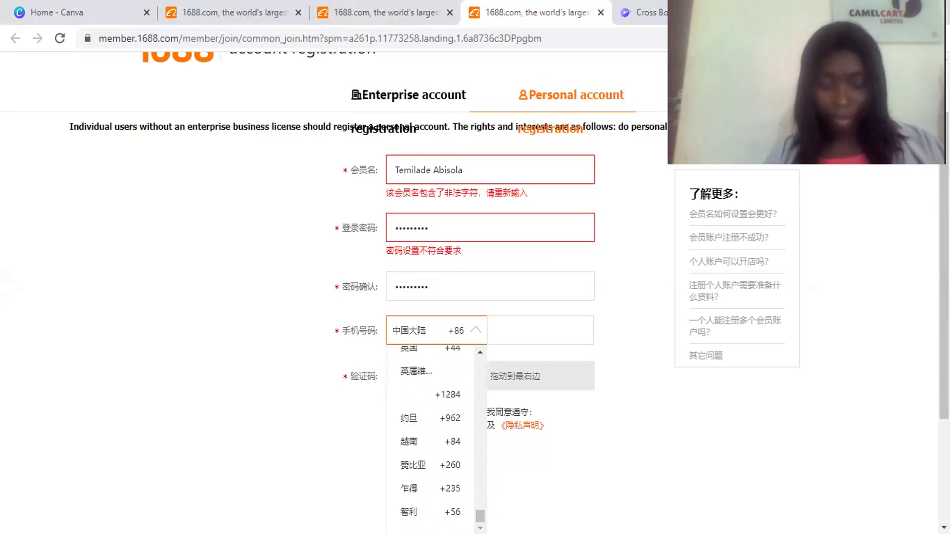
{"action": "scroll", "coordinate": [480, 500], "scroll_direction": "up", "scroll_amount": 3}
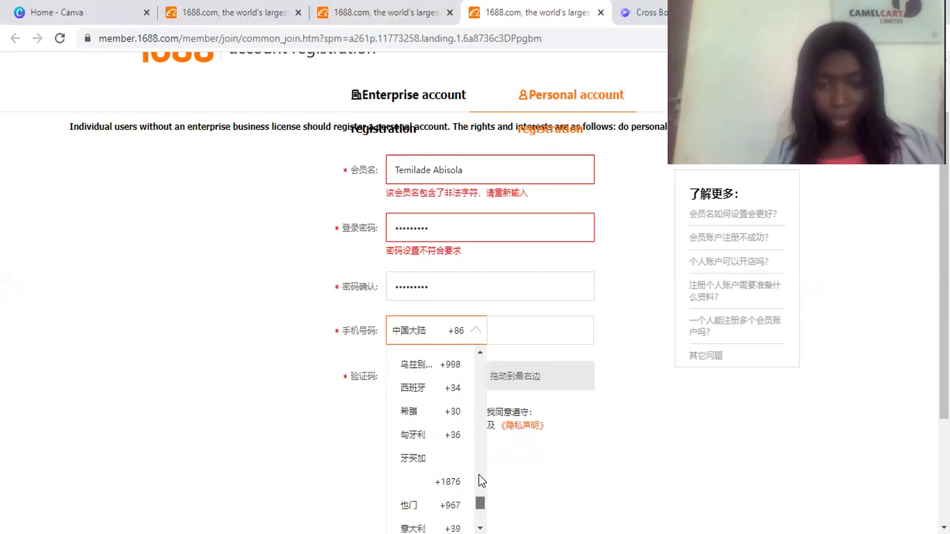
{"action": "scroll", "coordinate": [479, 473], "scroll_direction": "up", "scroll_amount": 3}
{"action": "scroll", "coordinate": [478, 472], "scroll_direction": "up", "scroll_amount": 3}
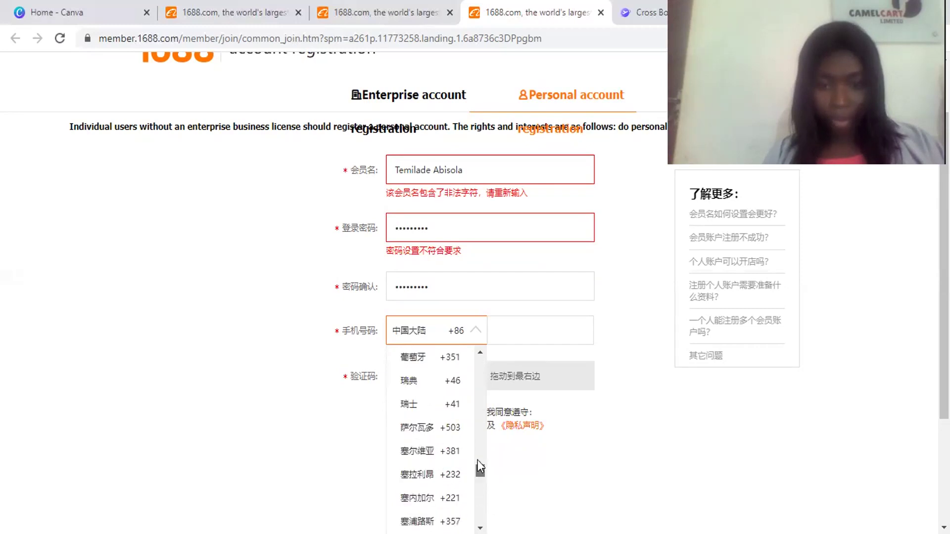
{"action": "scroll", "coordinate": [480, 468], "scroll_direction": "up", "scroll_amount": 3}
{"action": "scroll", "coordinate": [479, 462], "scroll_direction": "up", "scroll_amount": 3}
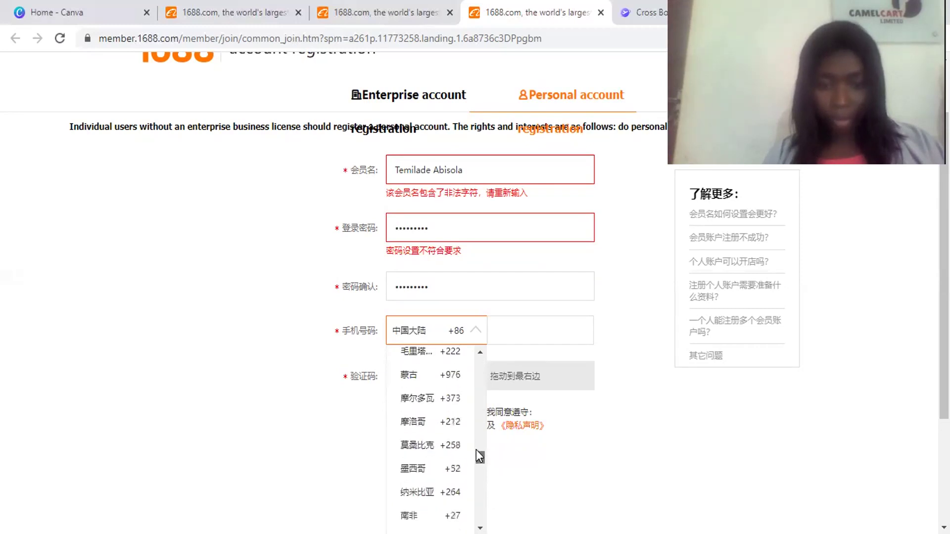
{"action": "scroll", "coordinate": [479, 454], "scroll_direction": "up", "scroll_amount": 2}
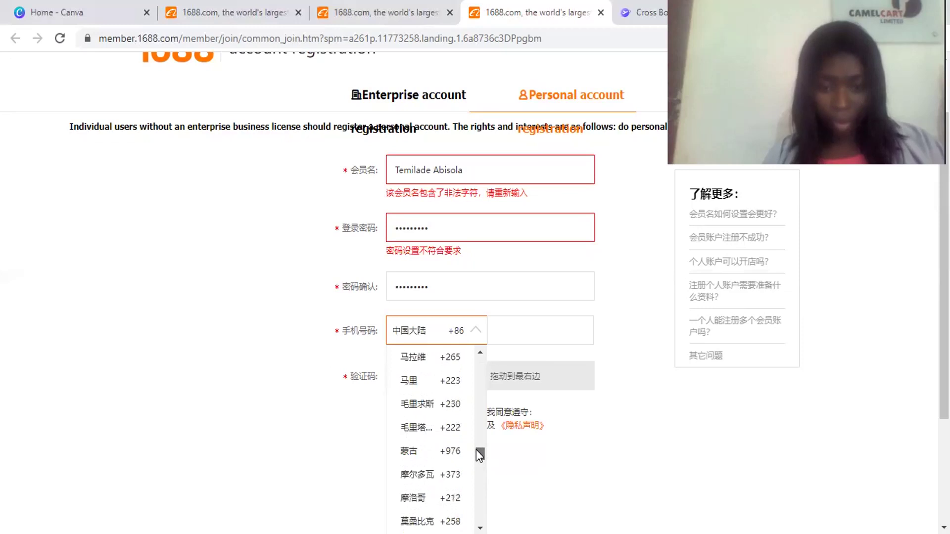
{"action": "scroll", "coordinate": [478, 452], "scroll_direction": "up", "scroll_amount": 1}
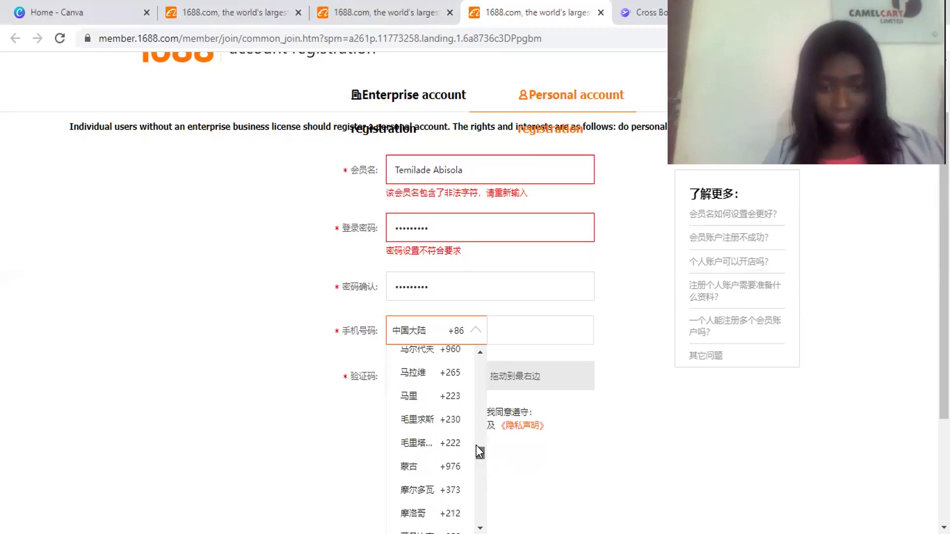
{"action": "scroll", "coordinate": [479, 451], "scroll_direction": "up", "scroll_amount": 2}
{"action": "scroll", "coordinate": [475, 441], "scroll_direction": "up", "scroll_amount": 2}
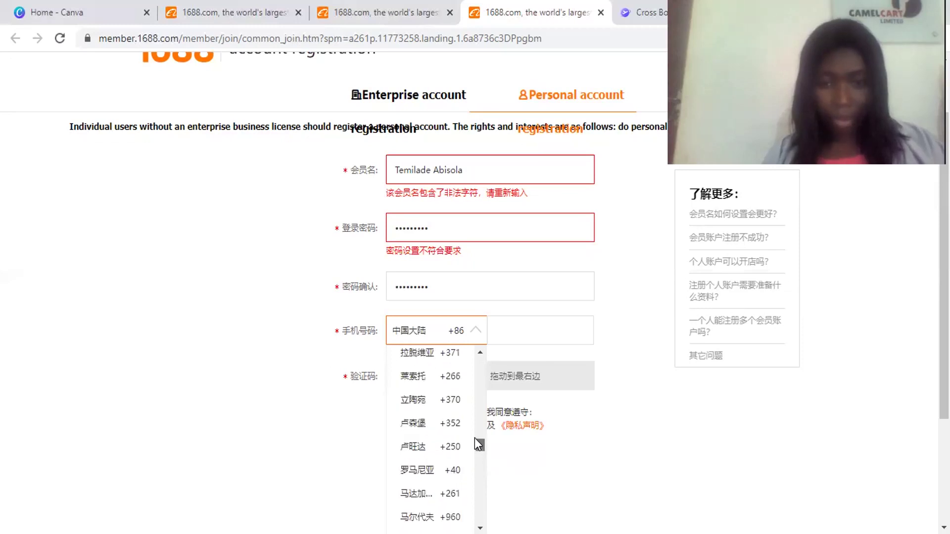
{"action": "scroll", "coordinate": [475, 437], "scroll_direction": "up", "scroll_amount": 1}
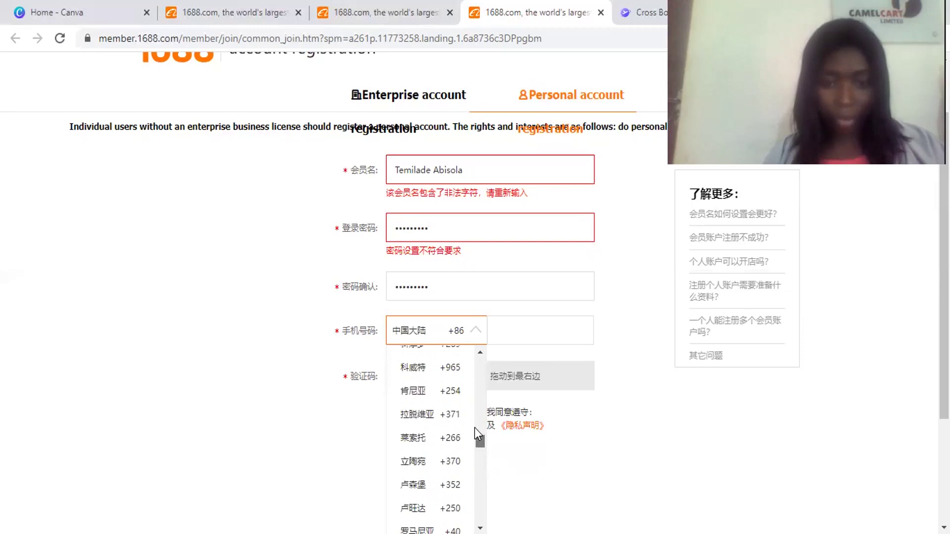
{"action": "scroll", "coordinate": [475, 428], "scroll_direction": "up", "scroll_amount": 2}
{"action": "scroll", "coordinate": [476, 426], "scroll_direction": "up", "scroll_amount": 1}
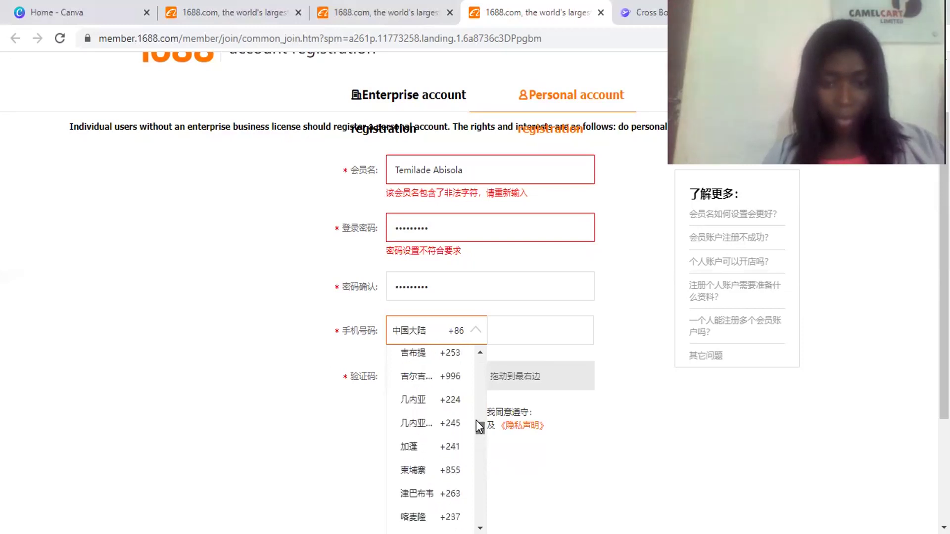
{"action": "scroll", "coordinate": [478, 425], "scroll_direction": "up", "scroll_amount": 1}
{"action": "scroll", "coordinate": [479, 424], "scroll_direction": "up", "scroll_amount": 1}
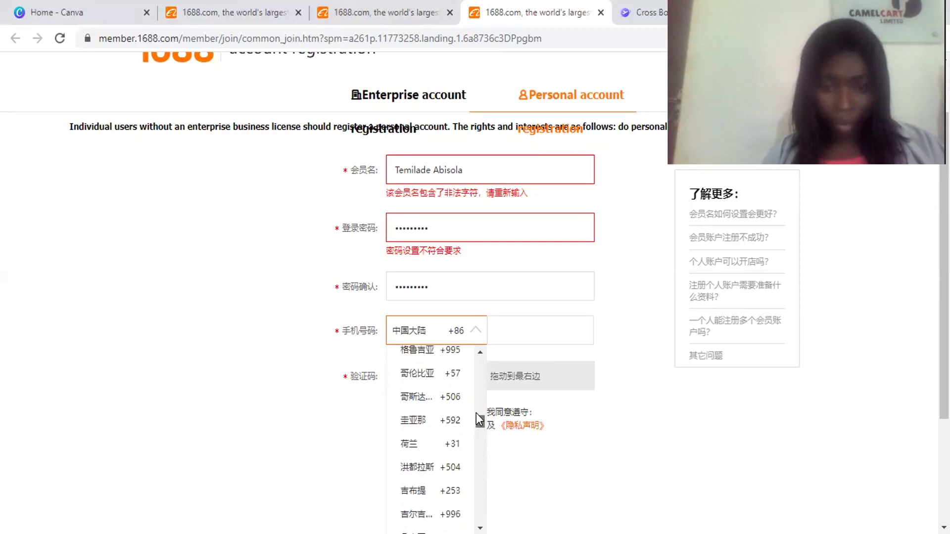
{"action": "scroll", "coordinate": [477, 418], "scroll_direction": "up", "scroll_amount": 1}
{"action": "scroll", "coordinate": [477, 413], "scroll_direction": "up", "scroll_amount": 1}
{"action": "scroll", "coordinate": [475, 396], "scroll_direction": "up", "scroll_amount": 4}
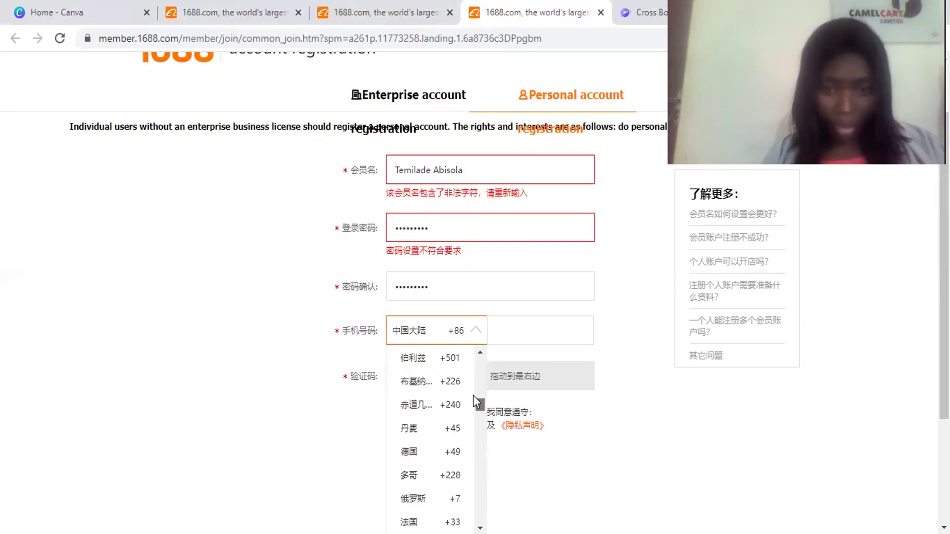
{"action": "scroll", "coordinate": [476, 391], "scroll_direction": "up", "scroll_amount": 4}
{"action": "scroll", "coordinate": [474, 387], "scroll_direction": "up", "scroll_amount": 2}
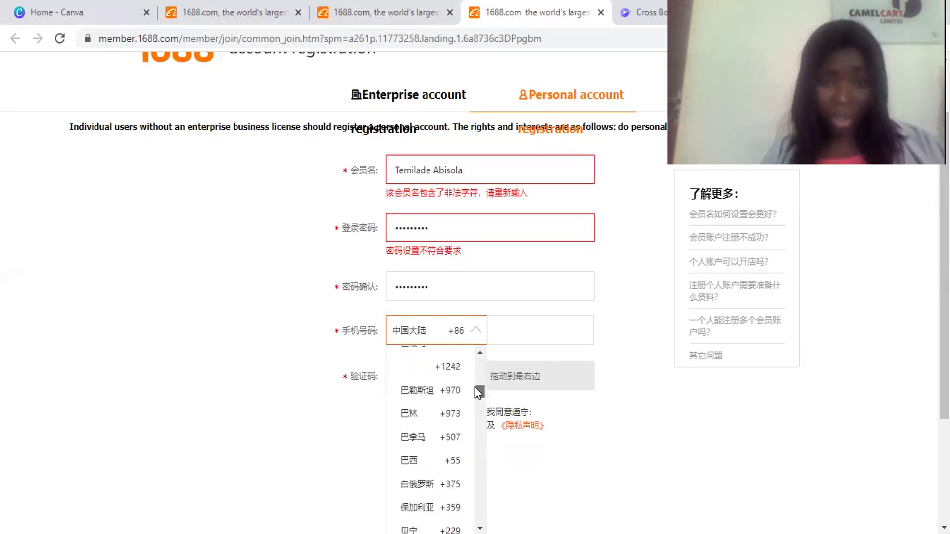
{"action": "scroll", "coordinate": [473, 381], "scroll_direction": "up", "scroll_amount": 2}
{"action": "scroll", "coordinate": [474, 381], "scroll_direction": "up", "scroll_amount": 2}
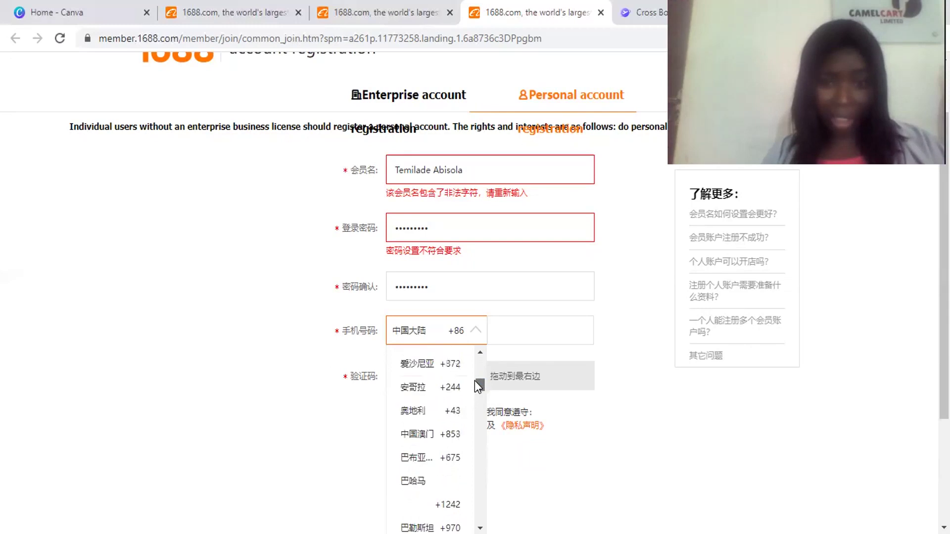
{"action": "scroll", "coordinate": [473, 370], "scroll_direction": "up", "scroll_amount": 2}
{"action": "scroll", "coordinate": [474, 364], "scroll_direction": "up", "scroll_amount": 2}
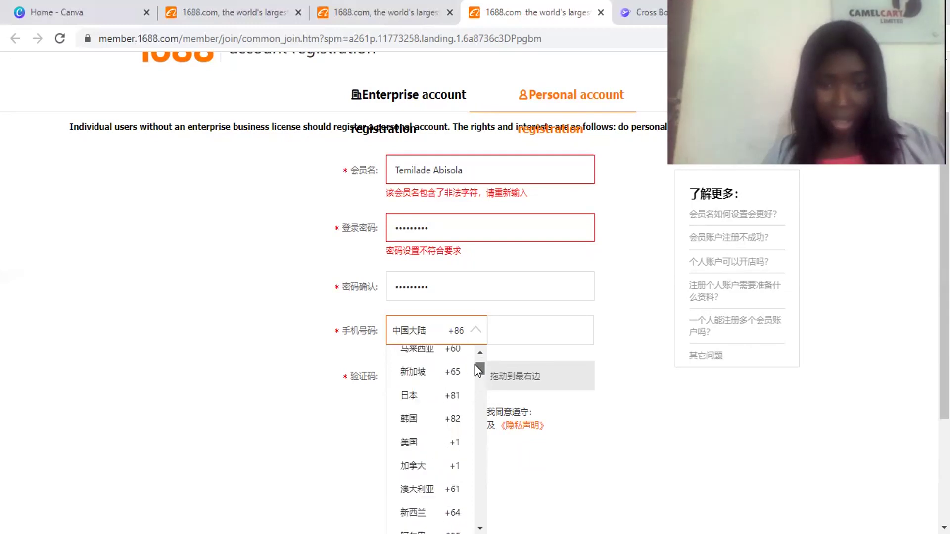
{"action": "scroll", "coordinate": [474, 361], "scroll_direction": "up", "scroll_amount": 2}
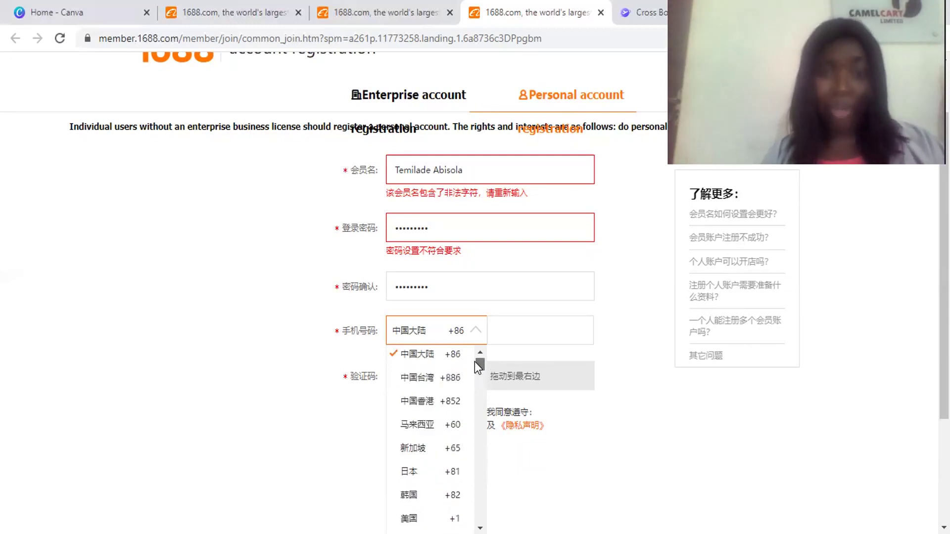
{"action": "scroll", "coordinate": [476, 360], "scroll_direction": "up", "scroll_amount": 1}
{"action": "scroll", "coordinate": [482, 364], "scroll_direction": "down", "scroll_amount": 1}
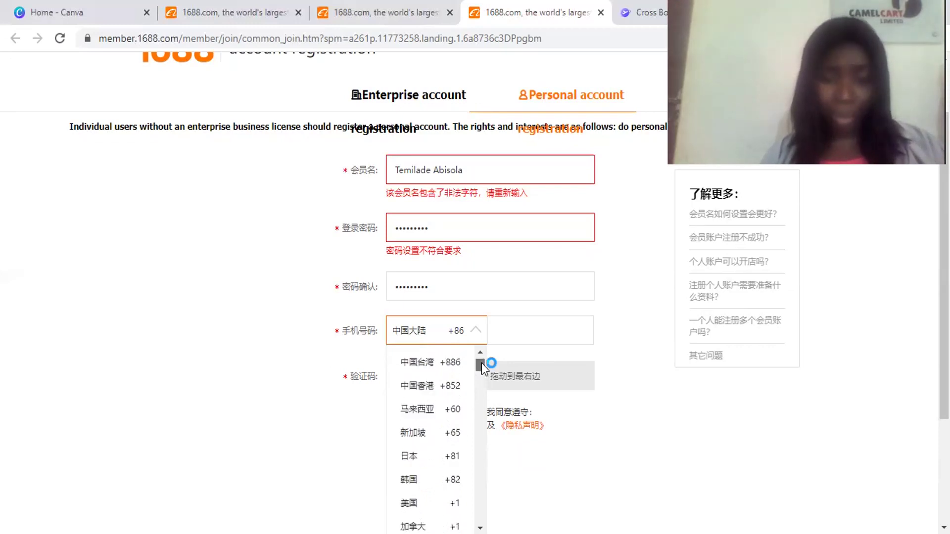
{"action": "scroll", "coordinate": [483, 371], "scroll_direction": "down", "scroll_amount": 3}
{"action": "scroll", "coordinate": [483, 375], "scroll_direction": "down", "scroll_amount": 2}
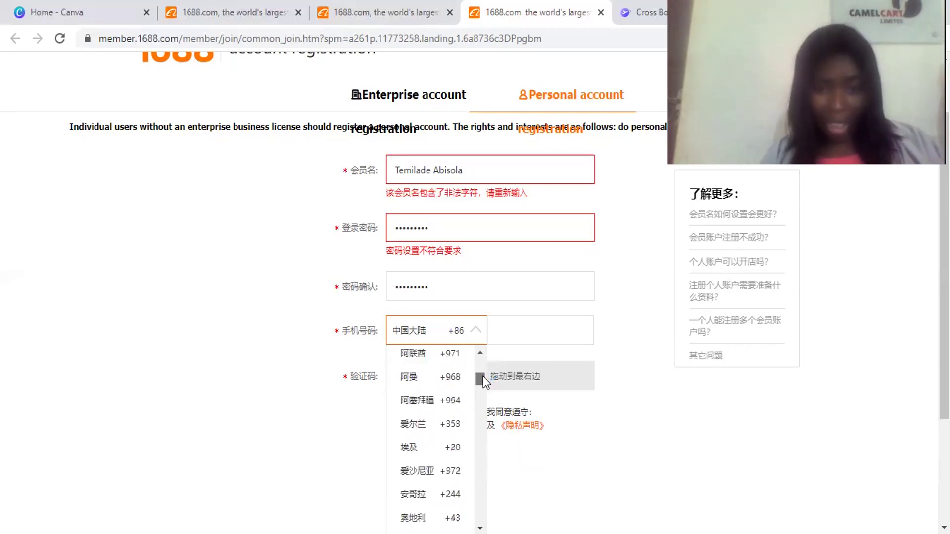
{"action": "scroll", "coordinate": [483, 379], "scroll_direction": "down", "scroll_amount": 2}
{"action": "scroll", "coordinate": [482, 381], "scroll_direction": "down", "scroll_amount": 1}
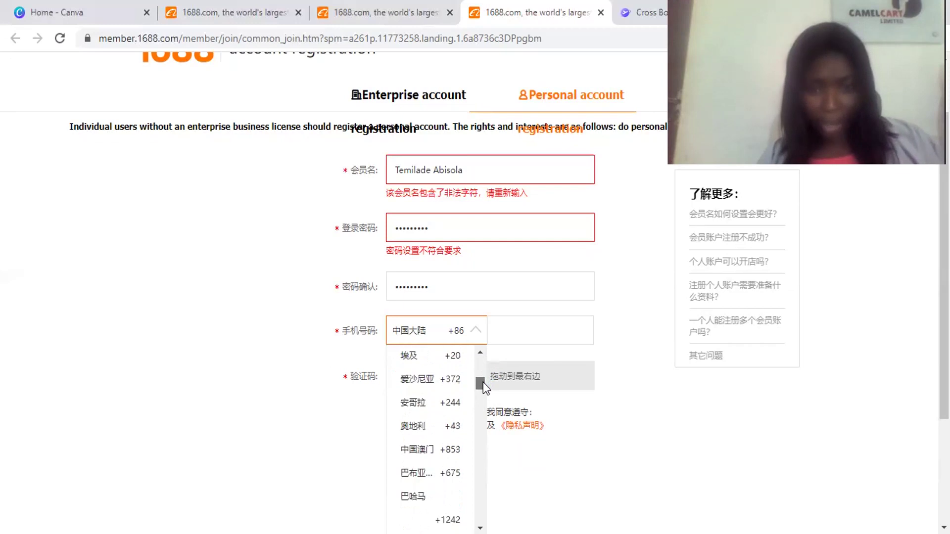
Dismiss the country-code list and reopen it beside the phone field
{"action": "left_click_drag", "start_coordinate": [483, 382], "coordinate": [482, 399]}
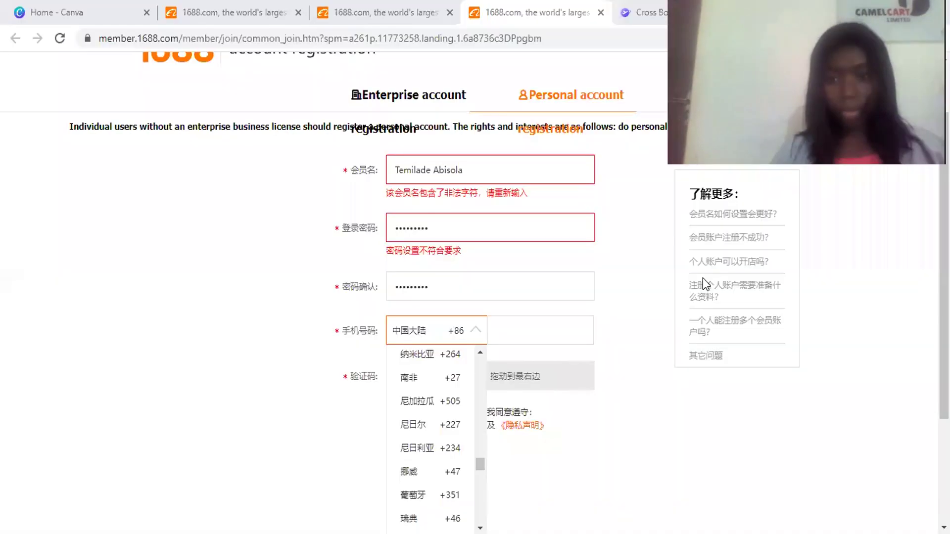
{"action": "triple_click", "coordinate": [703, 278]}
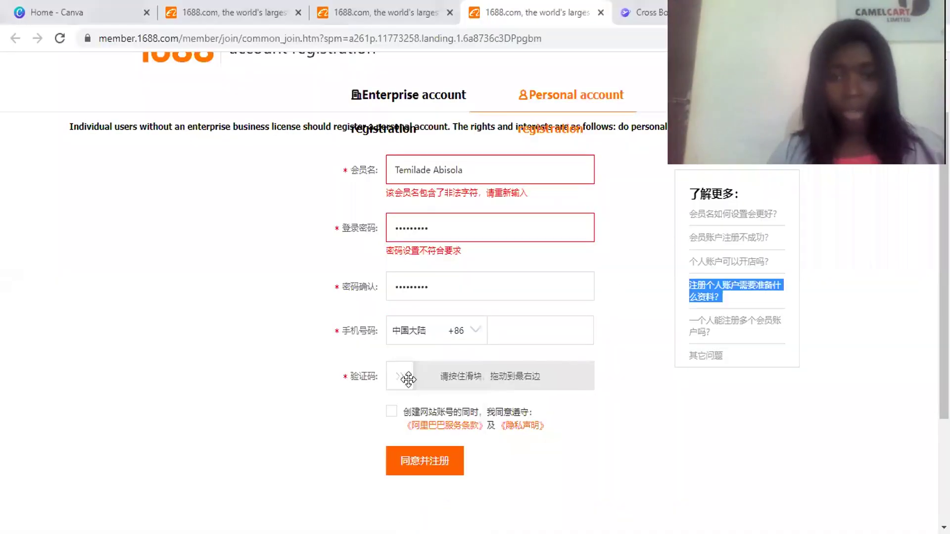
{"action": "left_click", "coordinate": [474, 332]}
{"action": "left_click", "coordinate": [474, 332]}
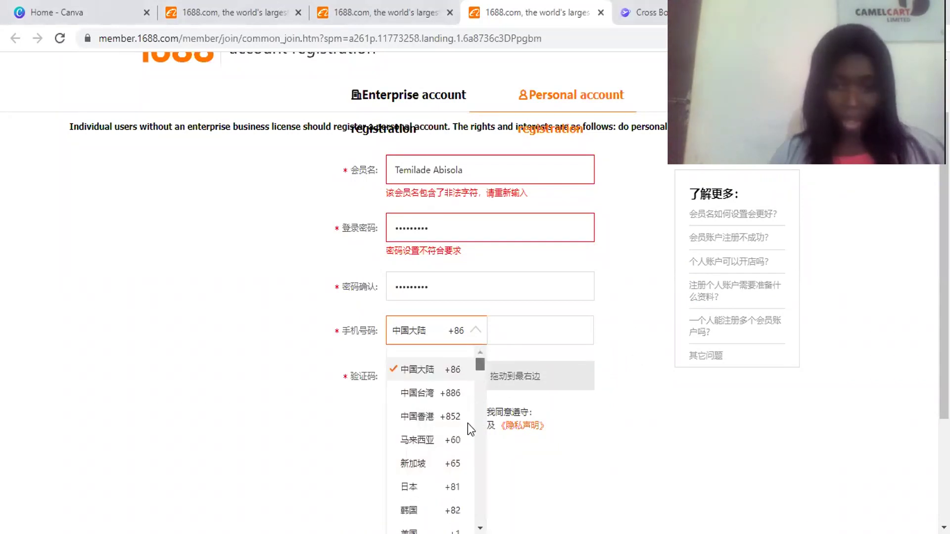
Scroll the country list to bring 尼日利亚 +234 into view
{"action": "scroll", "coordinate": [469, 416], "scroll_direction": "down", "scroll_amount": 5}
{"action": "scroll", "coordinate": [468, 463], "scroll_direction": "down", "scroll_amount": 5}
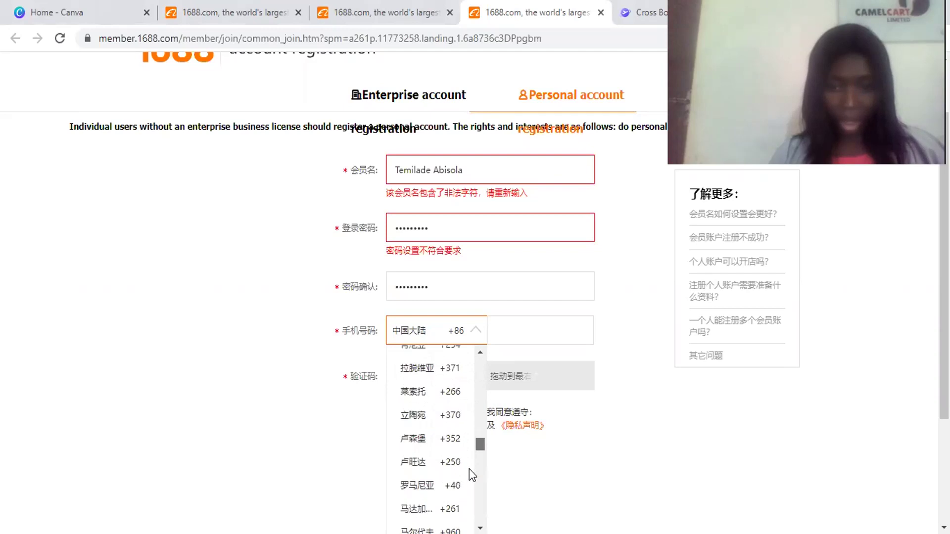
{"action": "scroll", "coordinate": [469, 469], "scroll_direction": "down", "scroll_amount": 3}
{"action": "scroll", "coordinate": [469, 476], "scroll_direction": "down", "scroll_amount": 3}
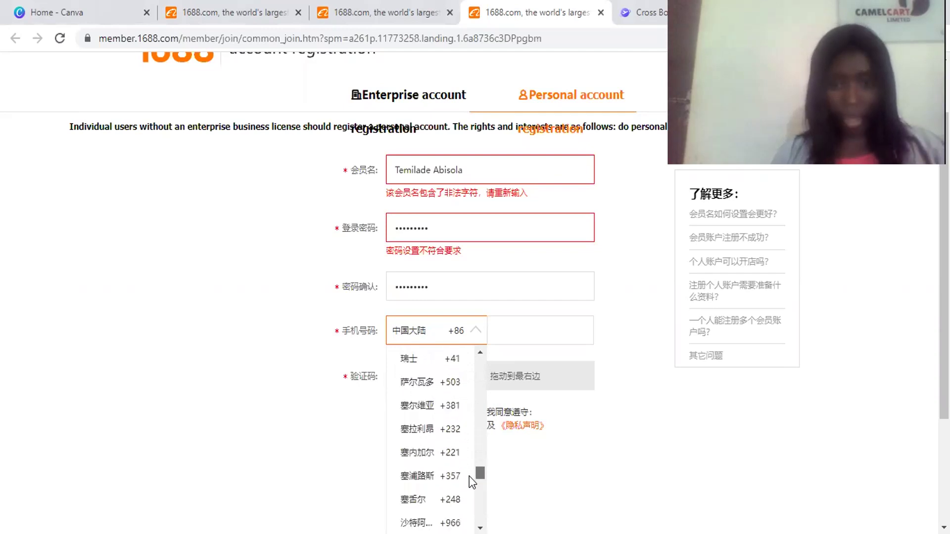
{"action": "scroll", "coordinate": [469, 476], "scroll_direction": "down", "scroll_amount": 1}
{"action": "scroll", "coordinate": [469, 477], "scroll_direction": "down", "scroll_amount": 2}
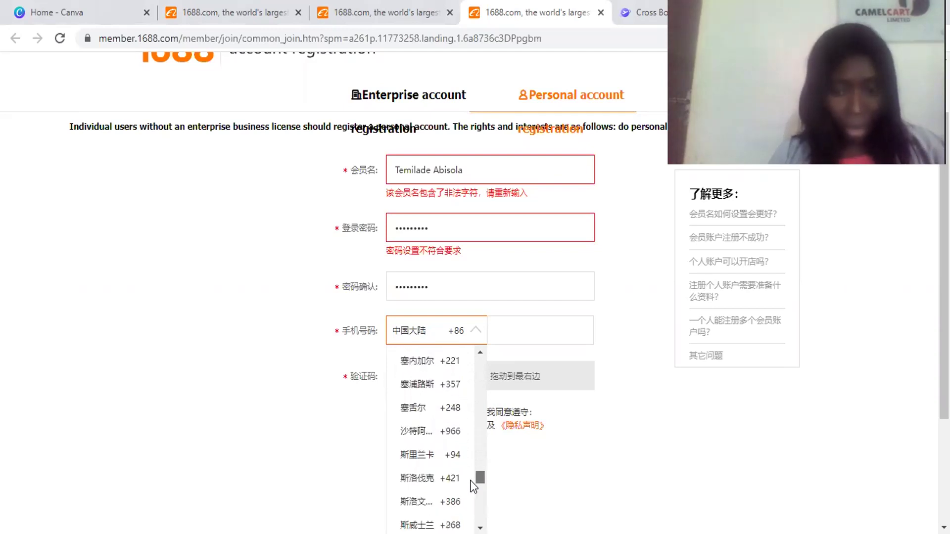
{"action": "scroll", "coordinate": [473, 487], "scroll_direction": "down", "scroll_amount": 1}
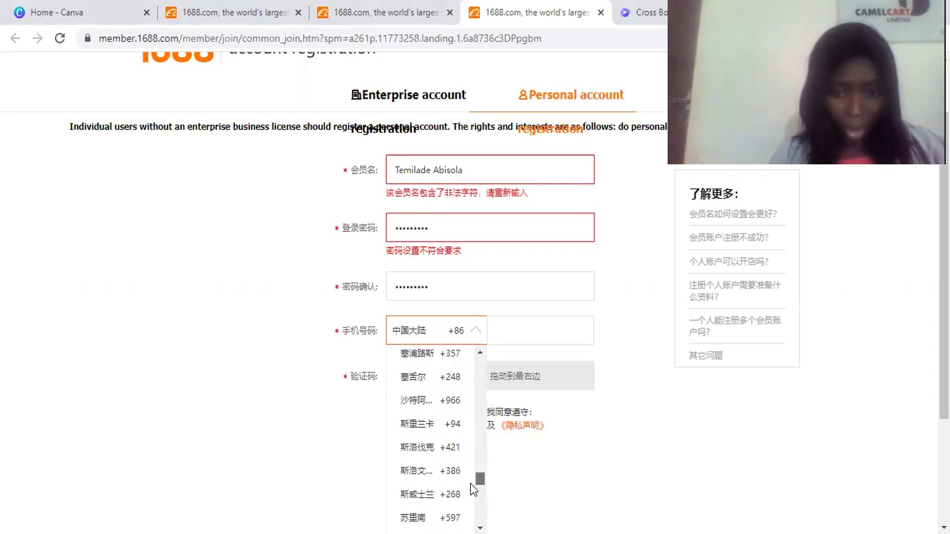
{"action": "scroll", "coordinate": [473, 487], "scroll_direction": "down", "scroll_amount": 1}
{"action": "scroll", "coordinate": [470, 486], "scroll_direction": "down", "scroll_amount": 1}
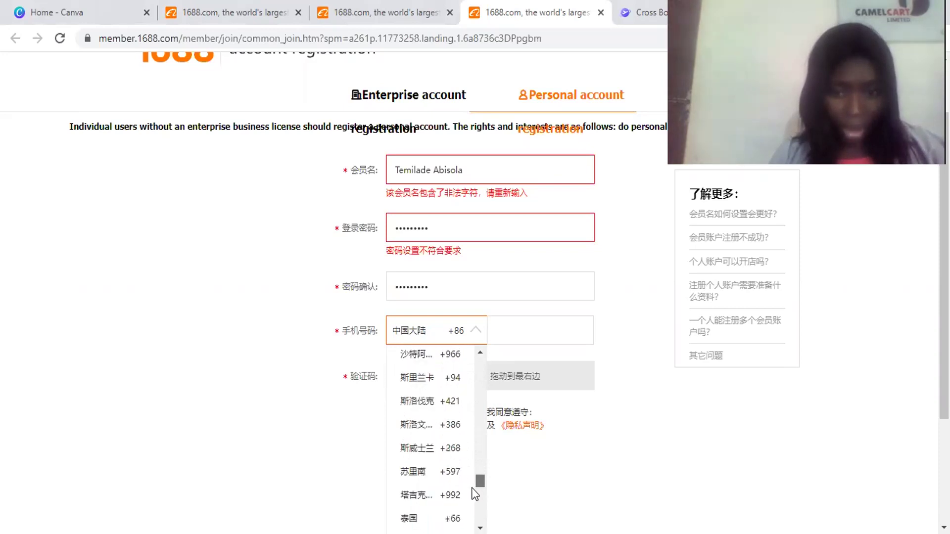
{"action": "scroll", "coordinate": [471, 487], "scroll_direction": "down", "scroll_amount": 3}
{"action": "scroll", "coordinate": [471, 490], "scroll_direction": "down", "scroll_amount": 3}
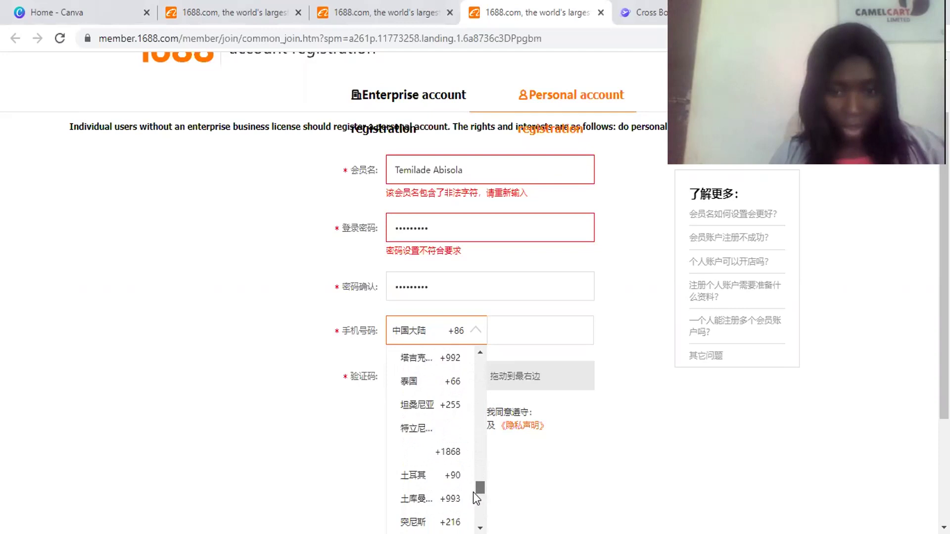
{"action": "scroll", "coordinate": [473, 492], "scroll_direction": "down", "scroll_amount": 1}
{"action": "scroll", "coordinate": [475, 496], "scroll_direction": "down", "scroll_amount": 2}
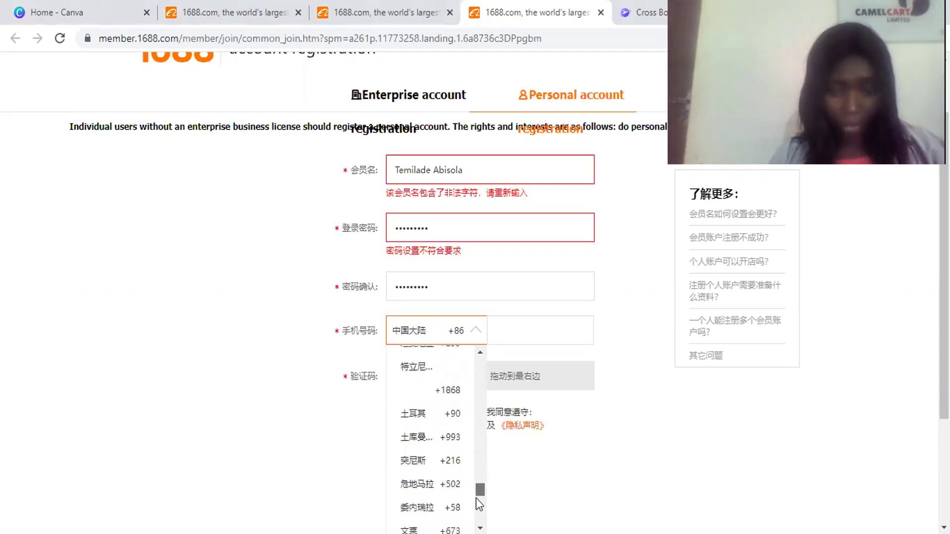
{"action": "scroll", "coordinate": [476, 497], "scroll_direction": "down", "scroll_amount": 3}
{"action": "scroll", "coordinate": [476, 502], "scroll_direction": "down", "scroll_amount": 2}
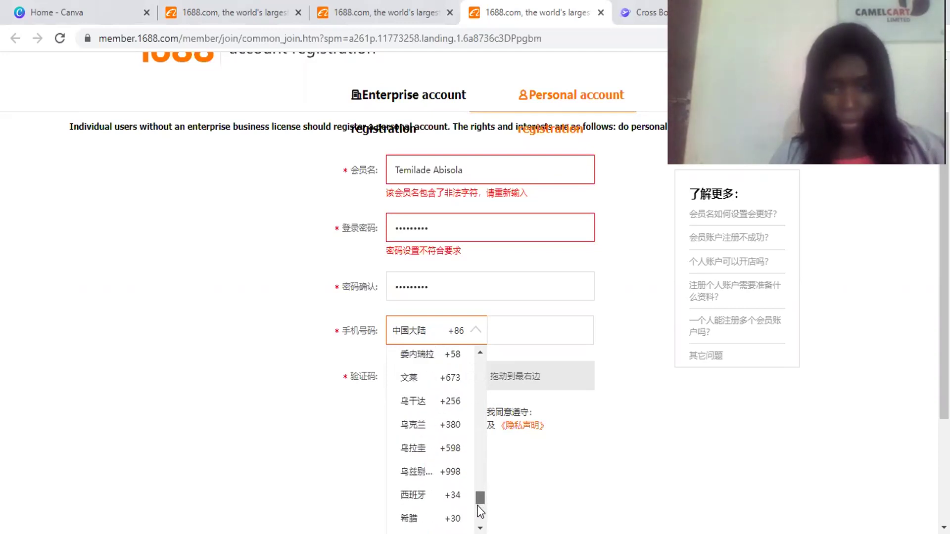
{"action": "scroll", "coordinate": [479, 509], "scroll_direction": "down", "scroll_amount": 2}
{"action": "scroll", "coordinate": [479, 510], "scroll_direction": "down", "scroll_amount": 1}
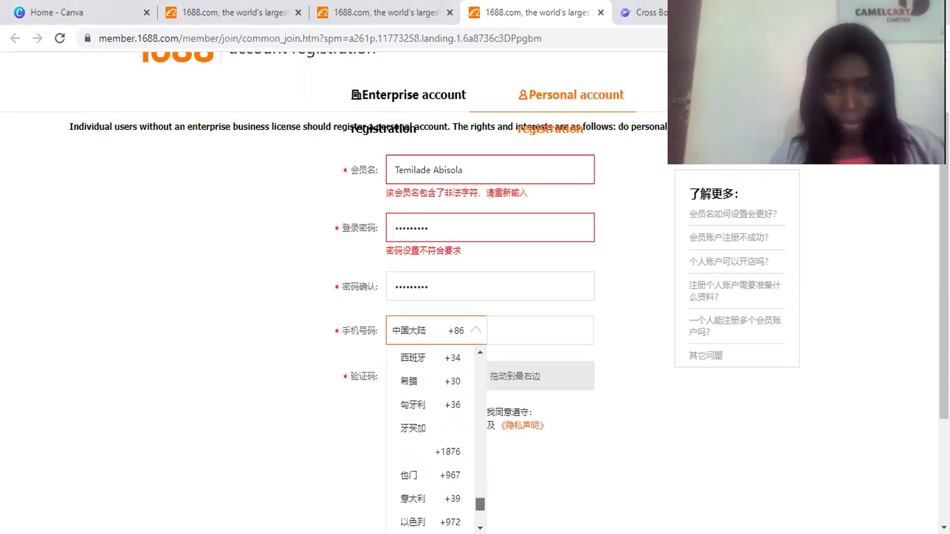
{"action": "scroll", "coordinate": [479, 509], "scroll_direction": "down", "scroll_amount": 1}
{"action": "scroll", "coordinate": [479, 510], "scroll_direction": "down", "scroll_amount": 2}
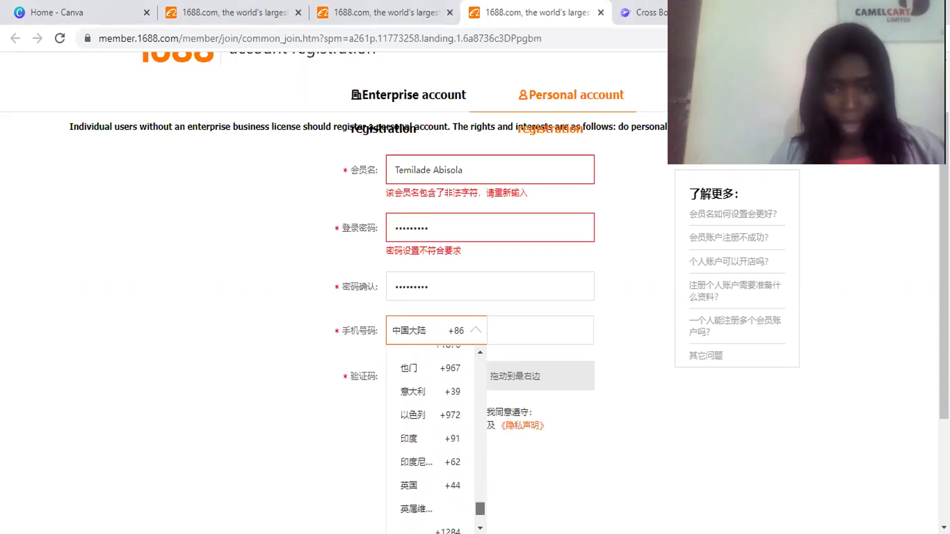
{"action": "scroll", "coordinate": [478, 509], "scroll_direction": "down", "scroll_amount": 1}
{"action": "scroll", "coordinate": [478, 509], "scroll_direction": "down", "scroll_amount": 2}
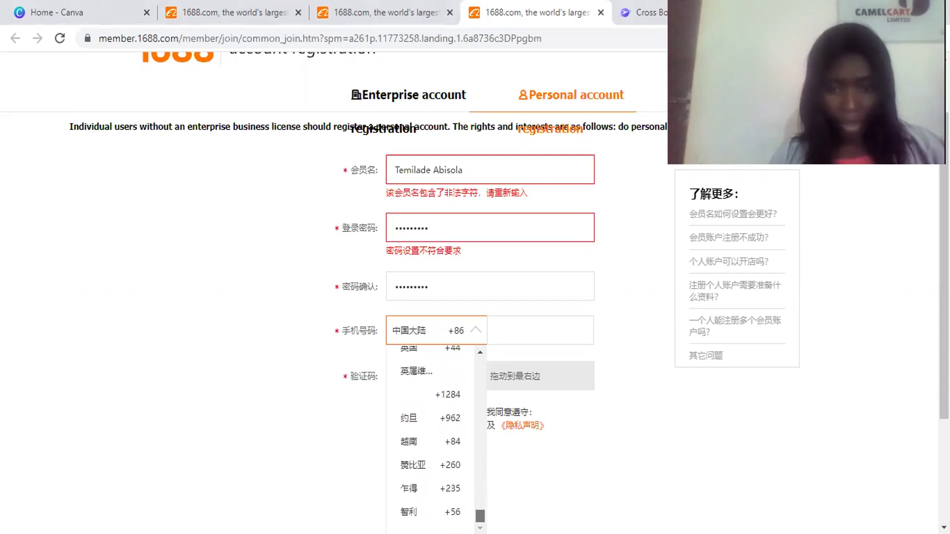
{"action": "scroll", "coordinate": [479, 510], "scroll_direction": "up", "scroll_amount": 1}
{"action": "scroll", "coordinate": [479, 510], "scroll_direction": "down", "scroll_amount": 1}
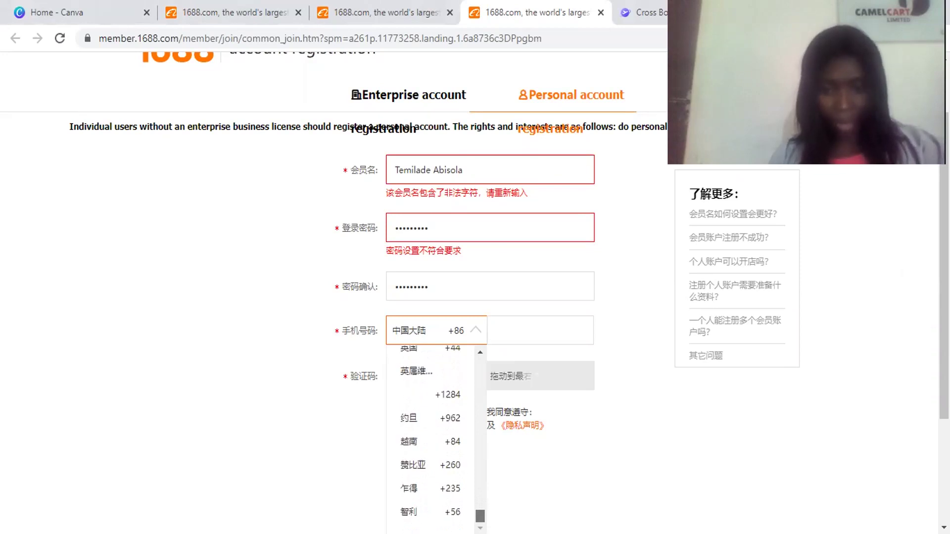
{"action": "scroll", "coordinate": [435, 441], "scroll_direction": "up", "scroll_amount": 2}
{"action": "scroll", "coordinate": [430, 440], "scroll_direction": "up", "scroll_amount": 1}
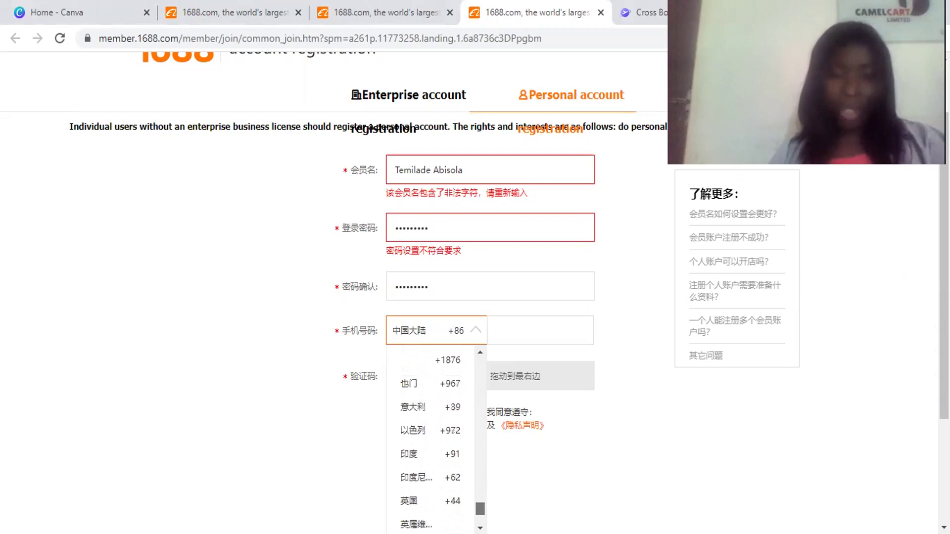
{"action": "scroll", "coordinate": [431, 440], "scroll_direction": "up", "scroll_amount": 2}
{"action": "scroll", "coordinate": [481, 509], "scroll_direction": "up", "scroll_amount": 1}
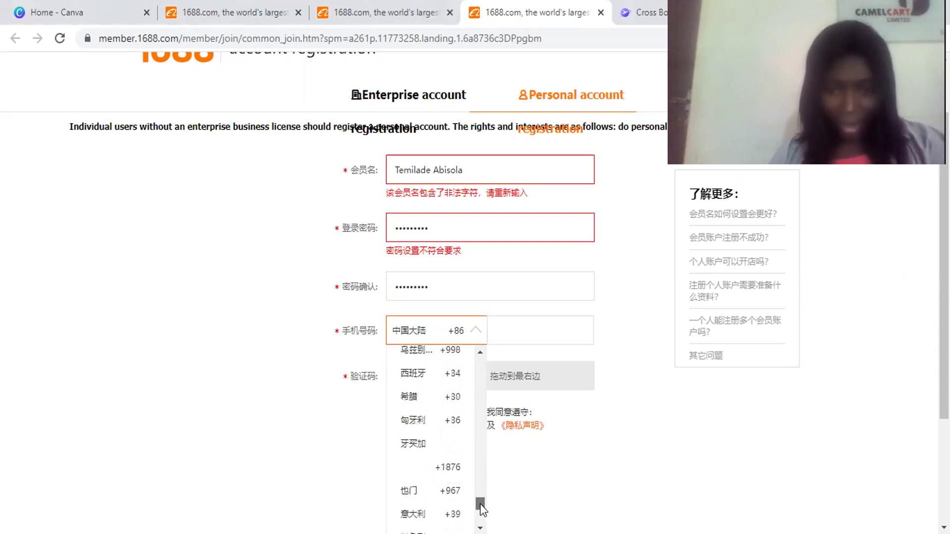
{"action": "scroll", "coordinate": [483, 505], "scroll_direction": "up", "scroll_amount": 2}
{"action": "scroll", "coordinate": [481, 503], "scroll_direction": "up", "scroll_amount": 2}
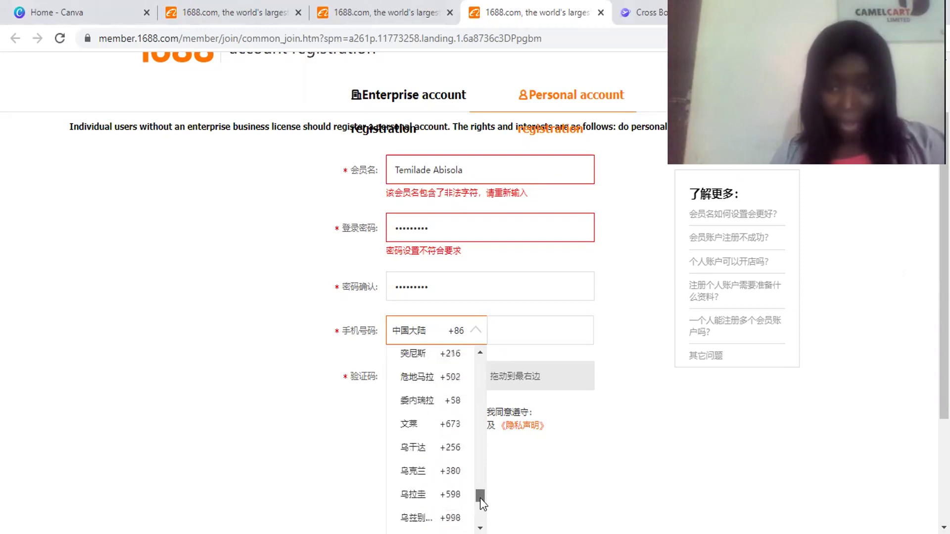
{"action": "scroll", "coordinate": [481, 503], "scroll_direction": "up", "scroll_amount": 1}
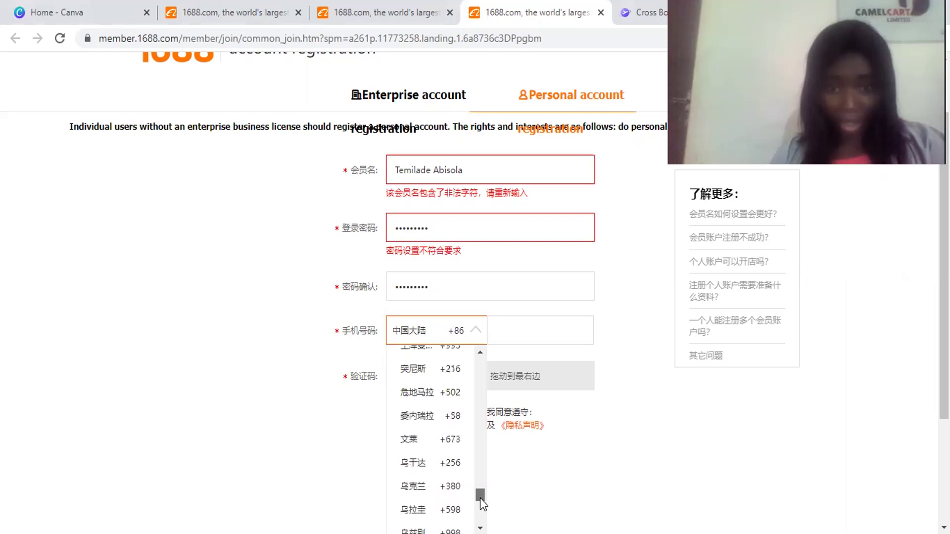
{"action": "scroll", "coordinate": [482, 503], "scroll_direction": "up", "scroll_amount": 1}
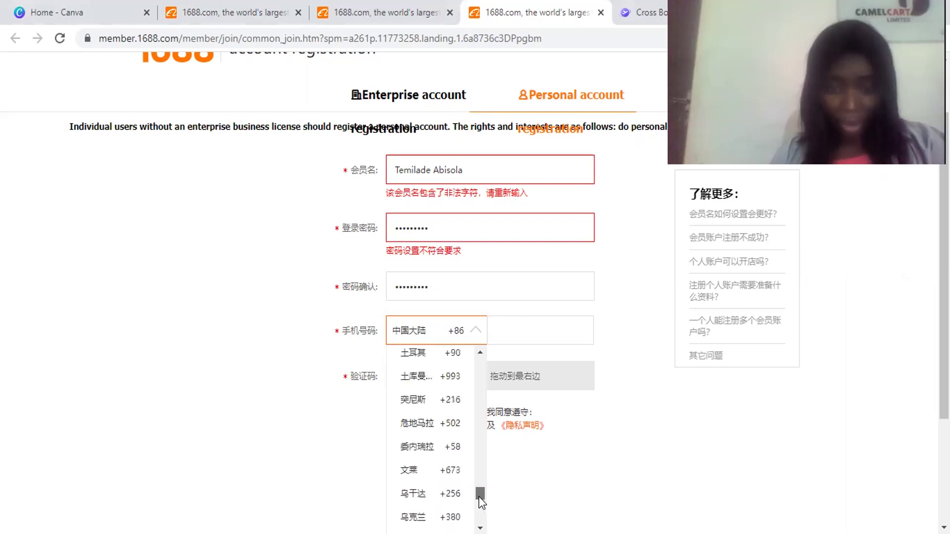
{"action": "scroll", "coordinate": [481, 503], "scroll_direction": "up", "scroll_amount": 2}
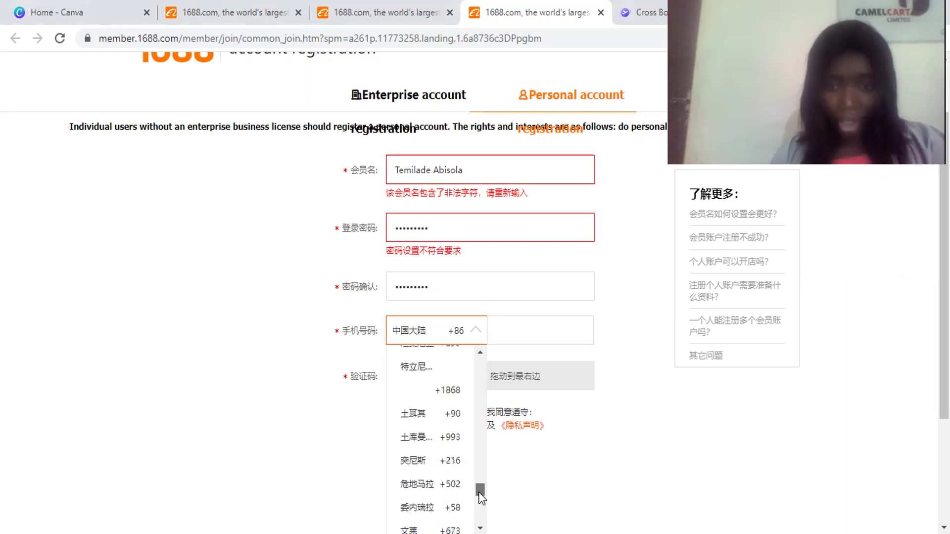
{"action": "scroll", "coordinate": [481, 497], "scroll_direction": "up", "scroll_amount": 2}
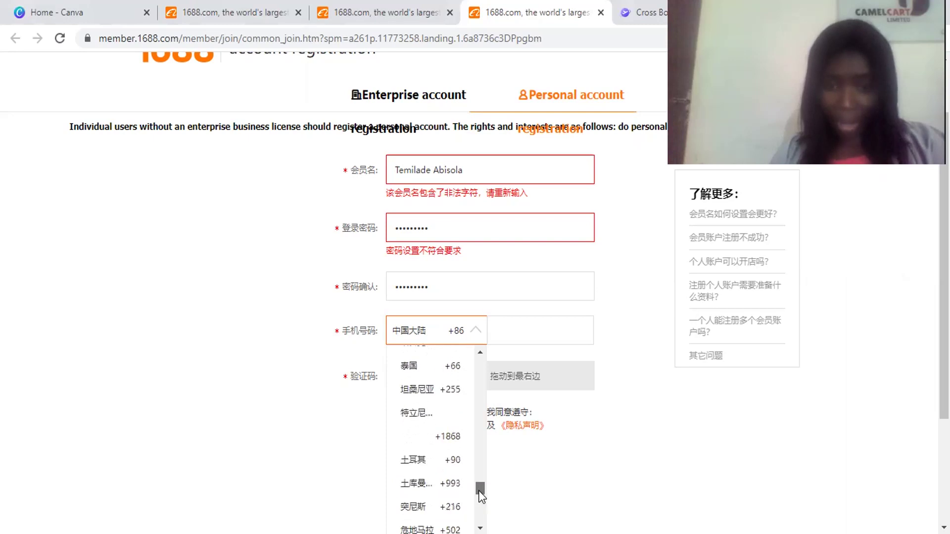
{"action": "scroll", "coordinate": [481, 497], "scroll_direction": "up", "scroll_amount": 1}
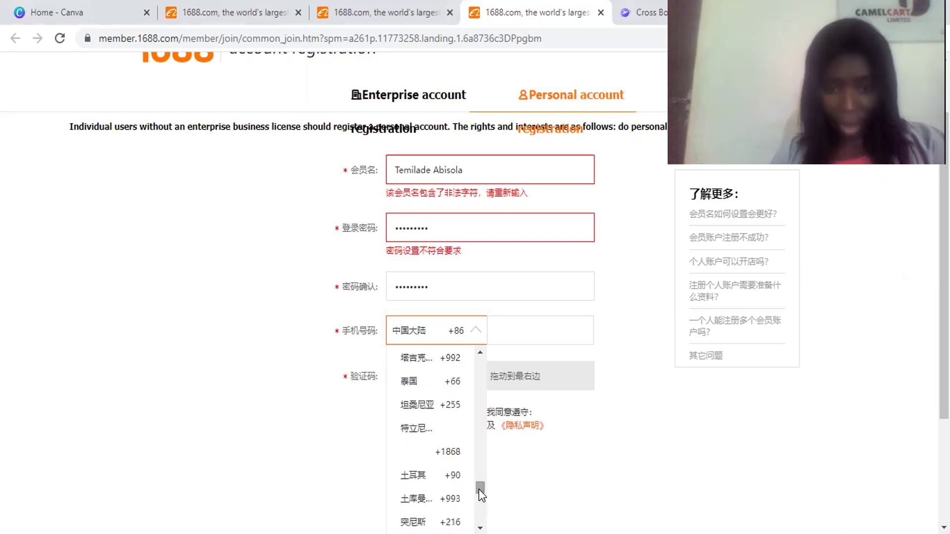
{"action": "scroll", "coordinate": [481, 494], "scroll_direction": "up", "scroll_amount": 2}
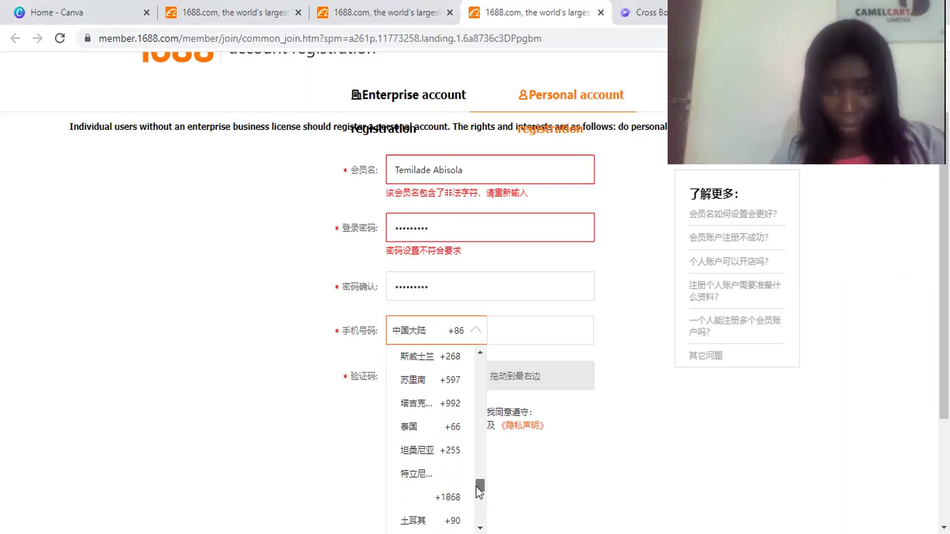
{"action": "scroll", "coordinate": [476, 486], "scroll_direction": "up", "scroll_amount": 1}
{"action": "scroll", "coordinate": [477, 487], "scroll_direction": "up", "scroll_amount": 2}
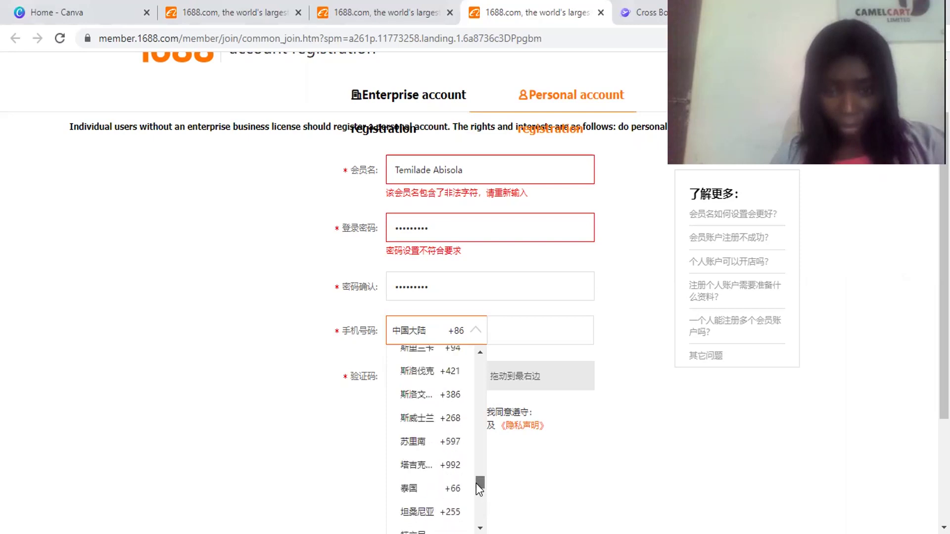
{"action": "scroll", "coordinate": [476, 483], "scroll_direction": "up", "scroll_amount": 3}
{"action": "scroll", "coordinate": [478, 486], "scroll_direction": "up", "scroll_amount": 1}
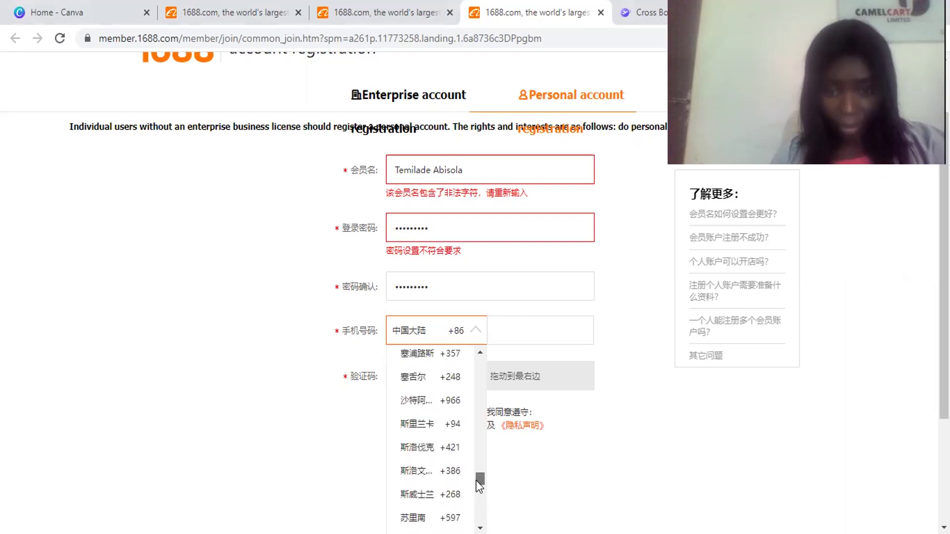
{"action": "scroll", "coordinate": [479, 486], "scroll_direction": "up", "scroll_amount": 1}
{"action": "scroll", "coordinate": [479, 485], "scroll_direction": "up", "scroll_amount": 2}
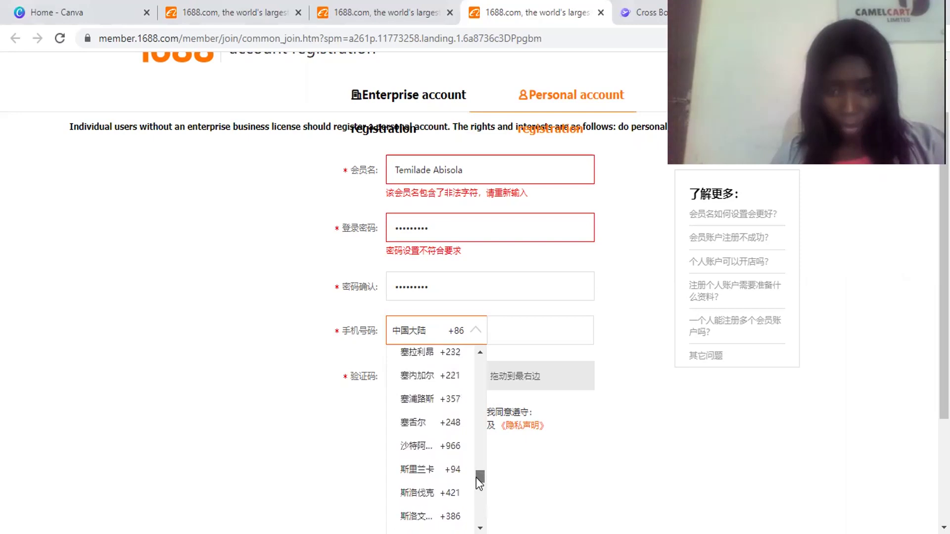
{"action": "scroll", "coordinate": [479, 482], "scroll_direction": "up", "scroll_amount": 1}
{"action": "left_click_drag", "start_coordinate": [476, 476], "coordinate": [476, 467]}
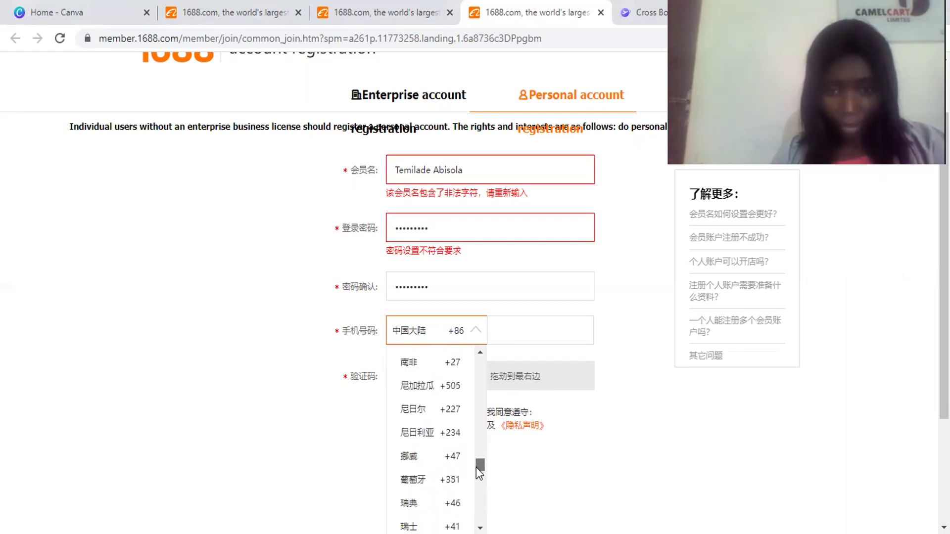
{"action": "left_click_drag", "start_coordinate": [478, 473], "coordinate": [477, 474]}
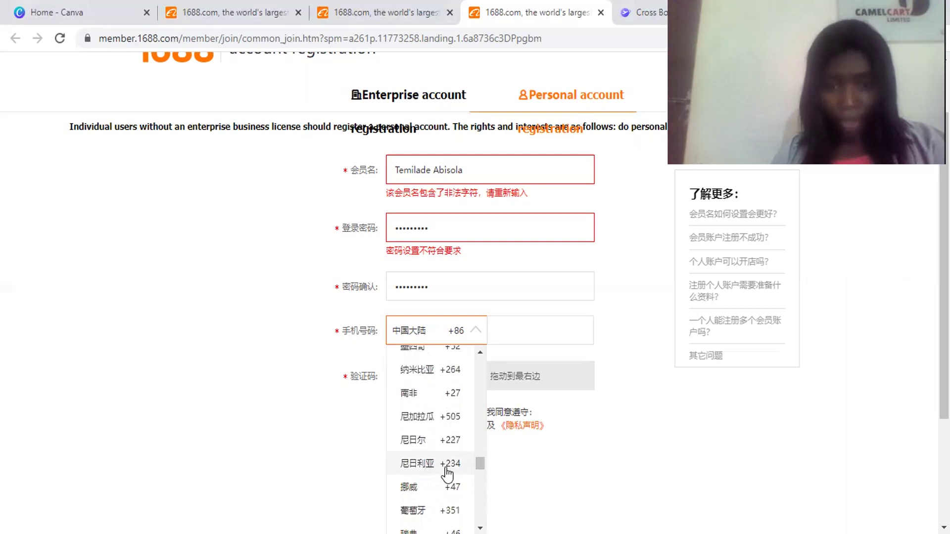
Choose Nigeria +234 as the country code and enter the mobile phone number
{"action": "left_click", "coordinate": [447, 465]}
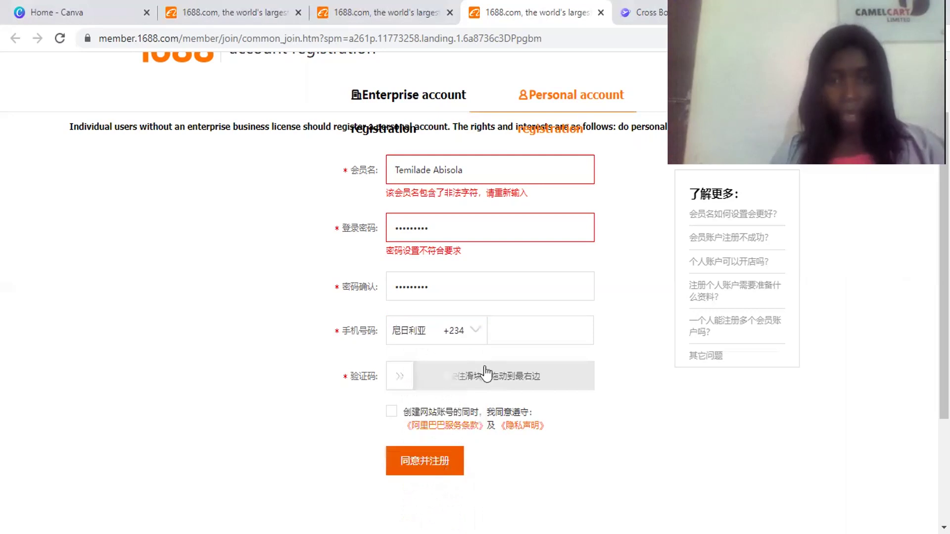
{"action": "left_click", "coordinate": [517, 327]}
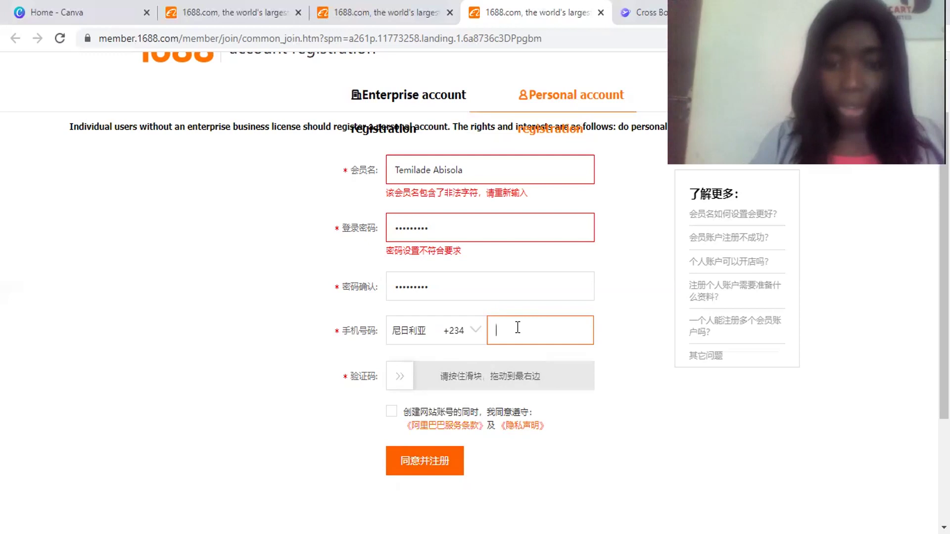
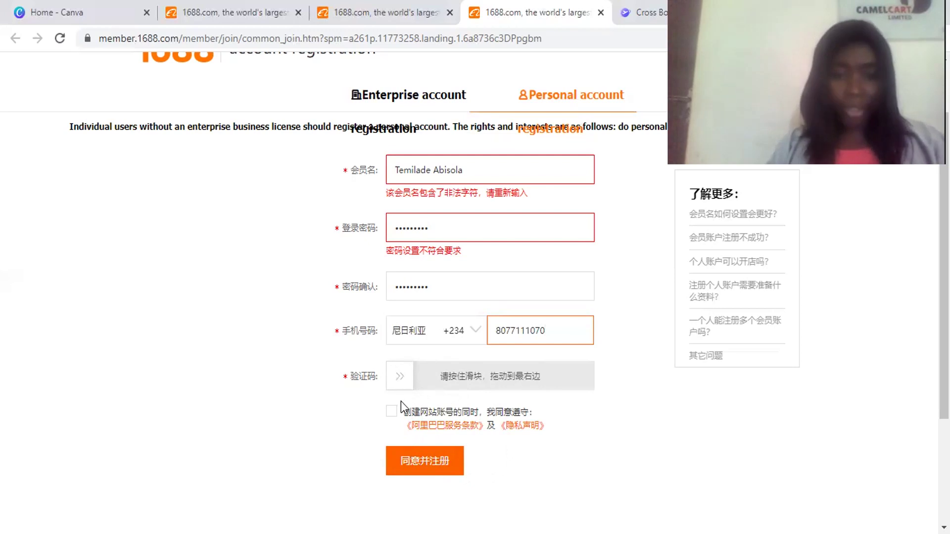
Pass the slider captcha, tick the terms agreement and submit with 同意并注册
{"action": "left_click_drag", "start_coordinate": [402, 377], "coordinate": [617, 363]}
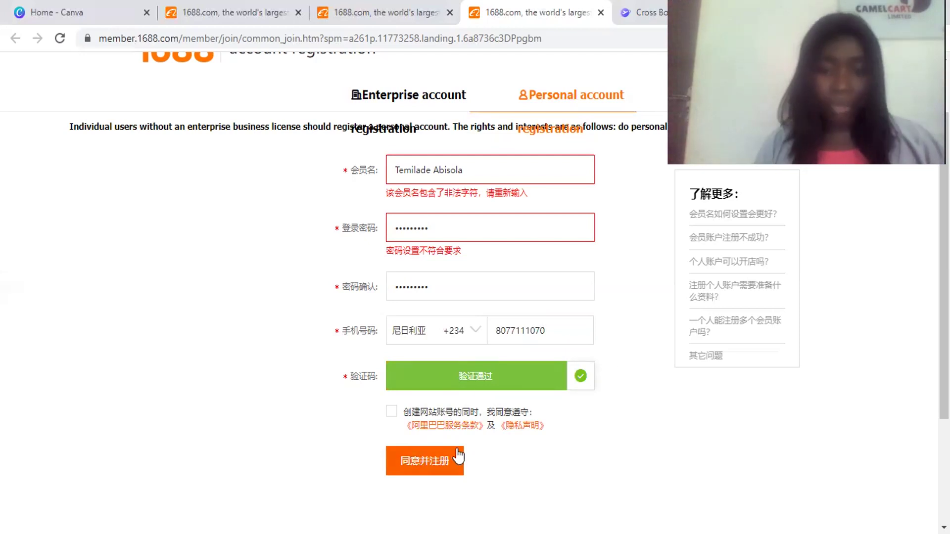
{"action": "left_click", "coordinate": [390, 416]}
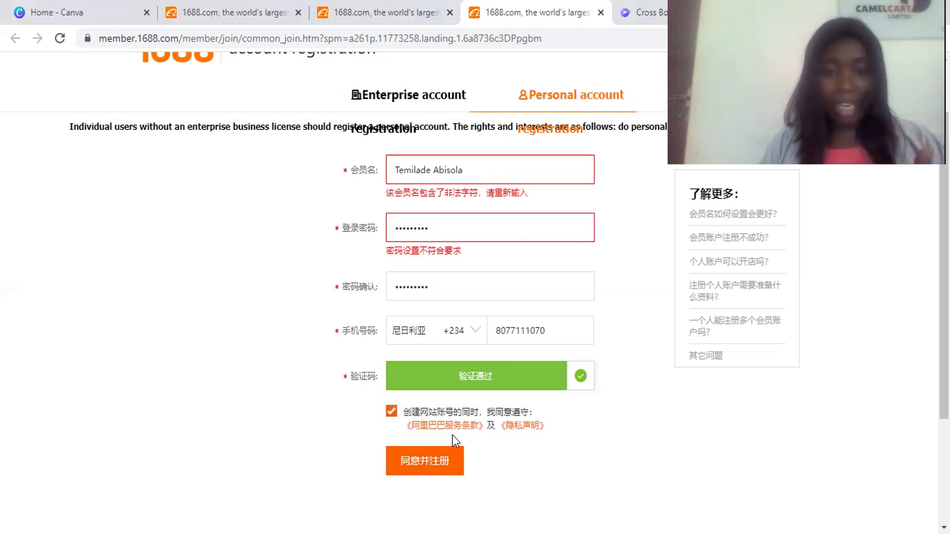
{"action": "left_click", "coordinate": [436, 469]}
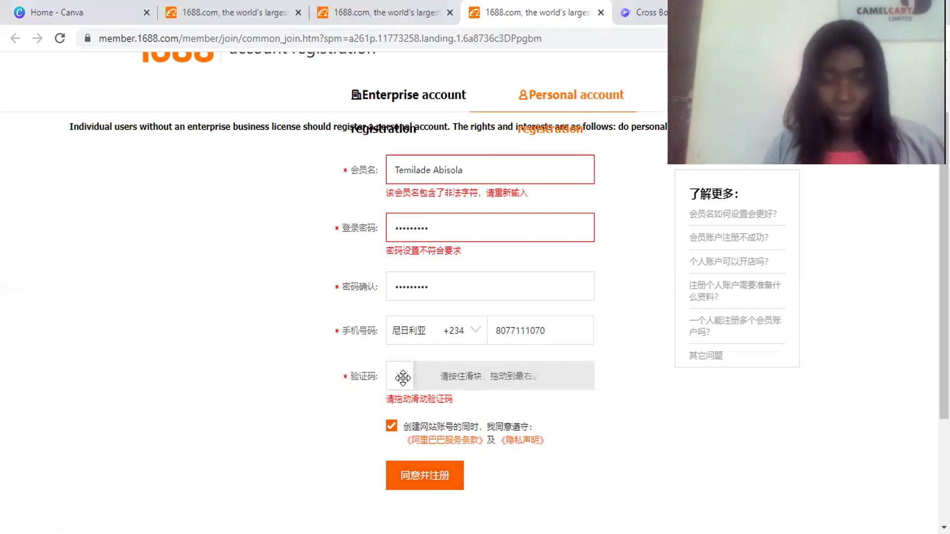
Redo the slider verification until it passes, then highlight the member-name error text
{"action": "left_click_drag", "start_coordinate": [403, 378], "coordinate": [622, 392]}
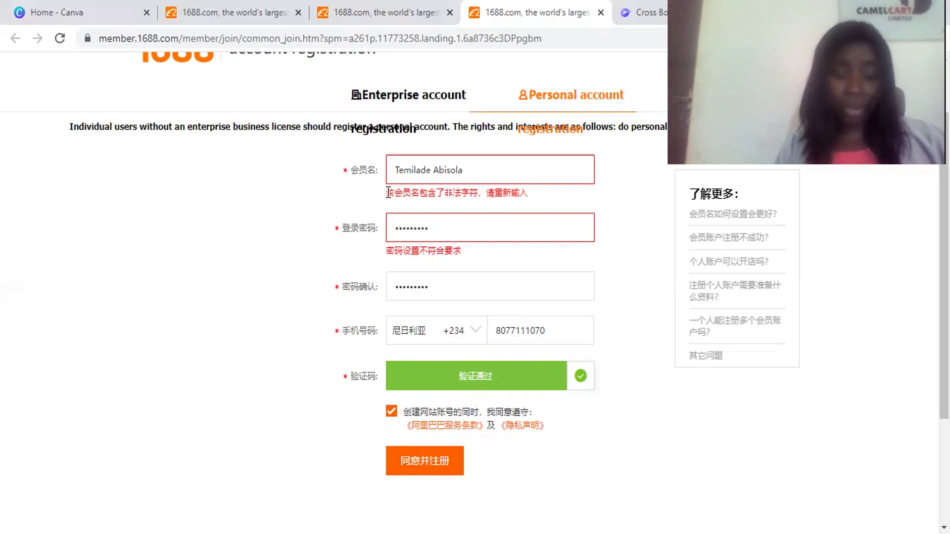
{"action": "left_click_drag", "start_coordinate": [388, 192], "coordinate": [549, 272]}
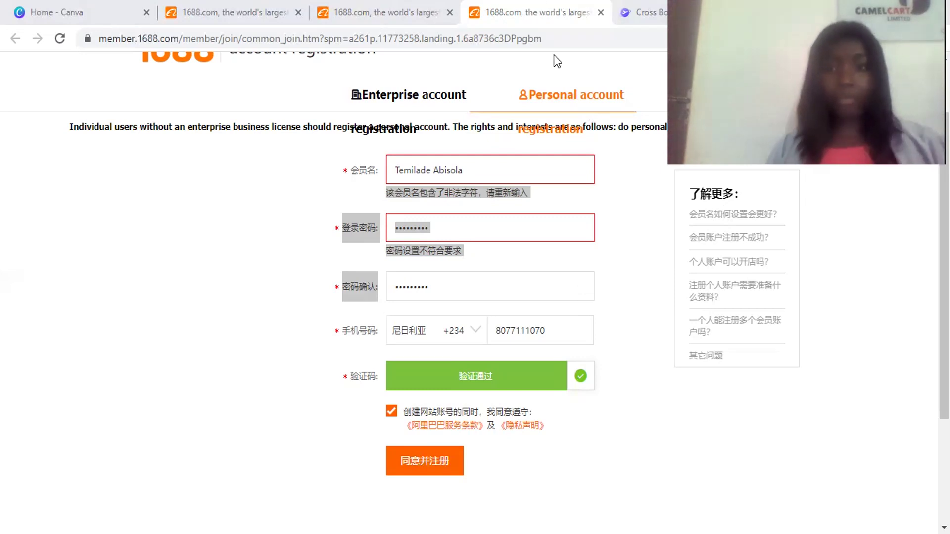
Replace the 会员名 with a shorter member name so its invalid-characters error clears
{"action": "left_click", "coordinate": [437, 172]}
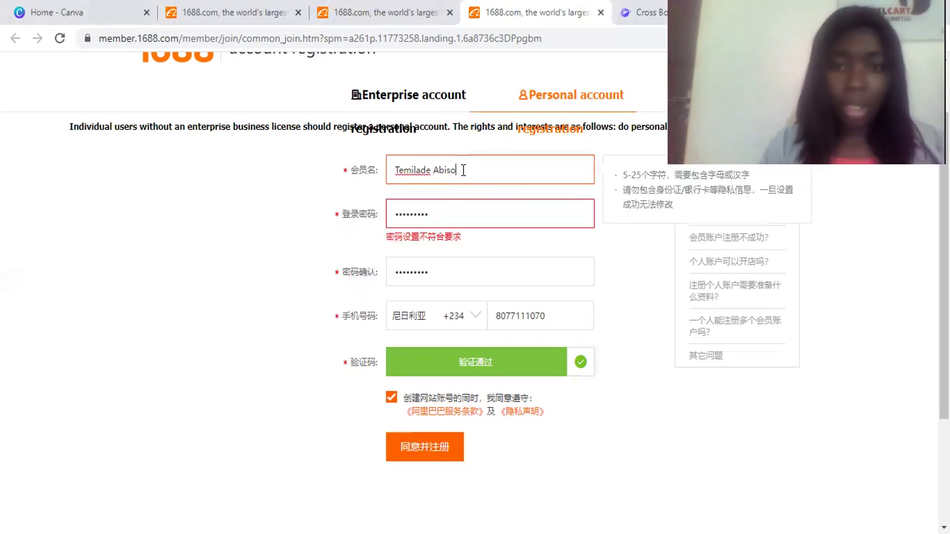
{"action": "key", "text": "BackSpace"}
{"action": "key", "text": "BackSpace"}
{"action": "key", "text": "BackSpace"}
{"action": "key", "text": "BackSpace"}
{"action": "key", "text": "BackSpace"}
{"action": "key", "text": "BackSpace"}
{"action": "key", "text": "BackSpace"}
{"action": "key", "text": "BackSpace"}
{"action": "key", "text": "BackSpace"}
{"action": "key", "text": "BackSpace"}
{"action": "key", "text": "BackSpace"}
{"action": "key", "text": "BackSpace"}
{"action": "key", "text": "BackSpace"}
{"action": "key", "text": "BackSpace"}
{"action": "key", "text": "BackSpace"}
{"action": "key", "text": "BackSpace"}
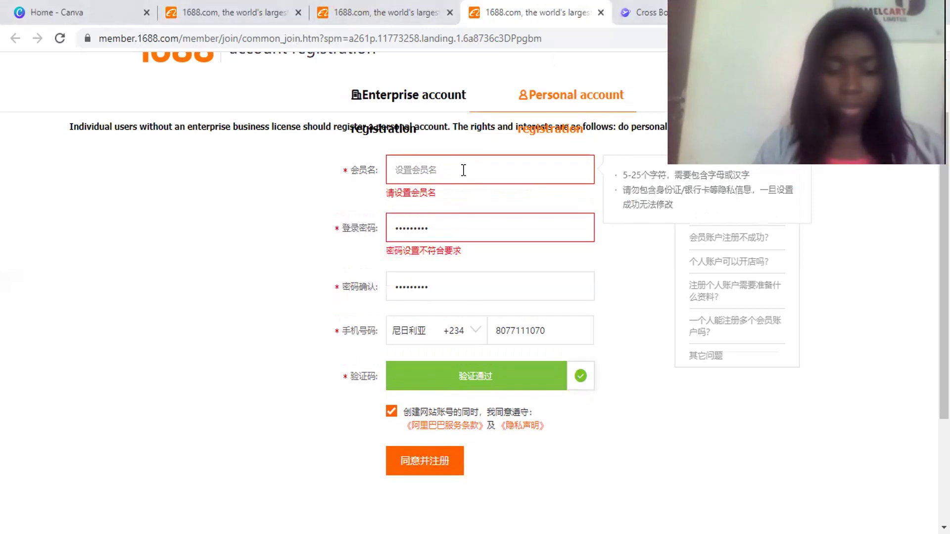
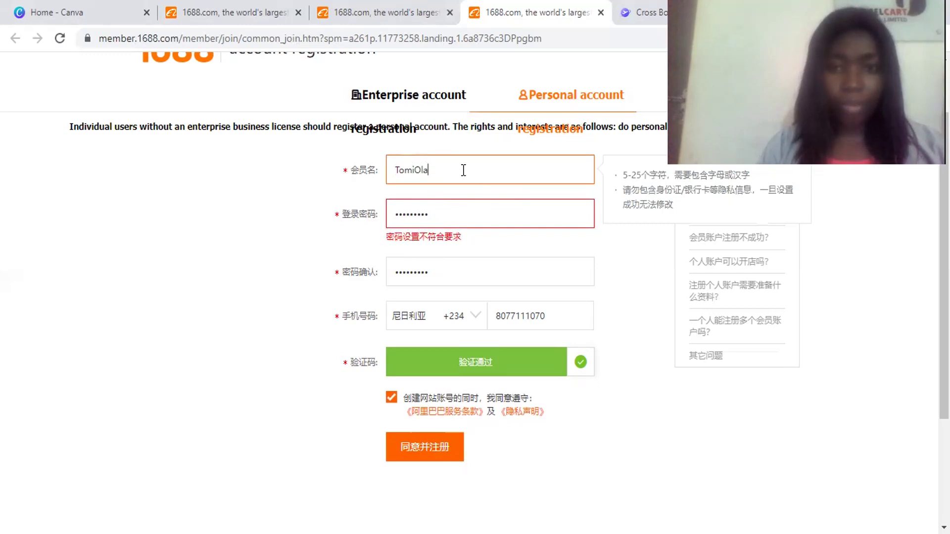
{"action": "key", "text": "ctrl+a"}
{"action": "left_click", "coordinate": [531, 247]}
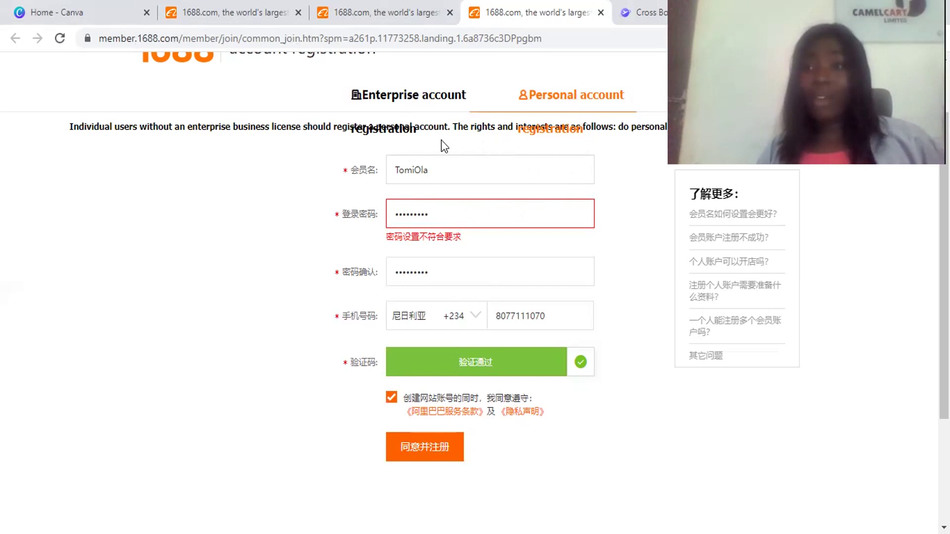
Replace the login password with an 8-character one and let it validate
{"action": "left_click", "coordinate": [434, 216]}
{"action": "key", "text": "BackSpace"}
{"action": "key", "text": "BackSpace"}
{"action": "key", "text": "BackSpace"}
{"action": "key", "text": "BackSpace"}
{"action": "key", "text": "BackSpace"}
{"action": "key", "text": "BackSpace"}
{"action": "key", "text": "BackSpace"}
{"action": "key", "text": "BackSpace"}
{"action": "key", "text": "BackSpace"}
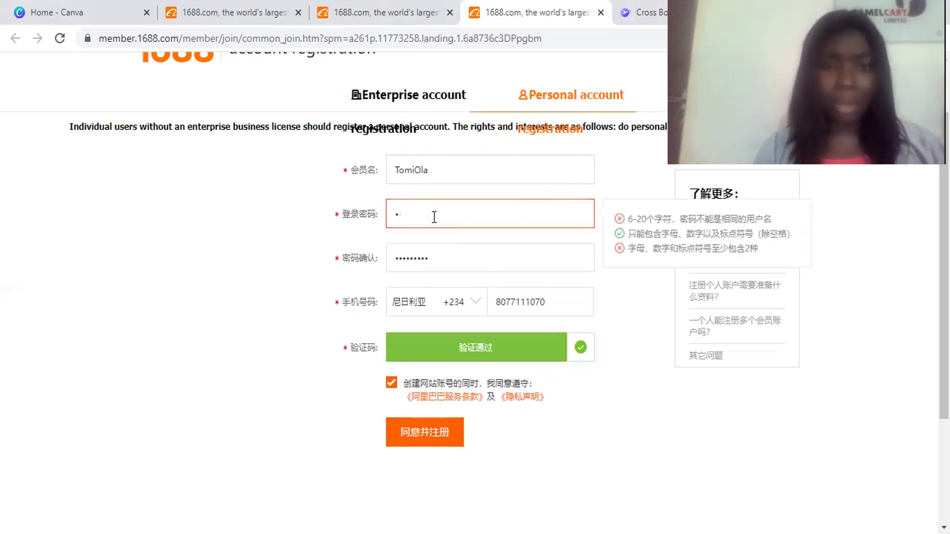
{"action": "type", "text": "••"}
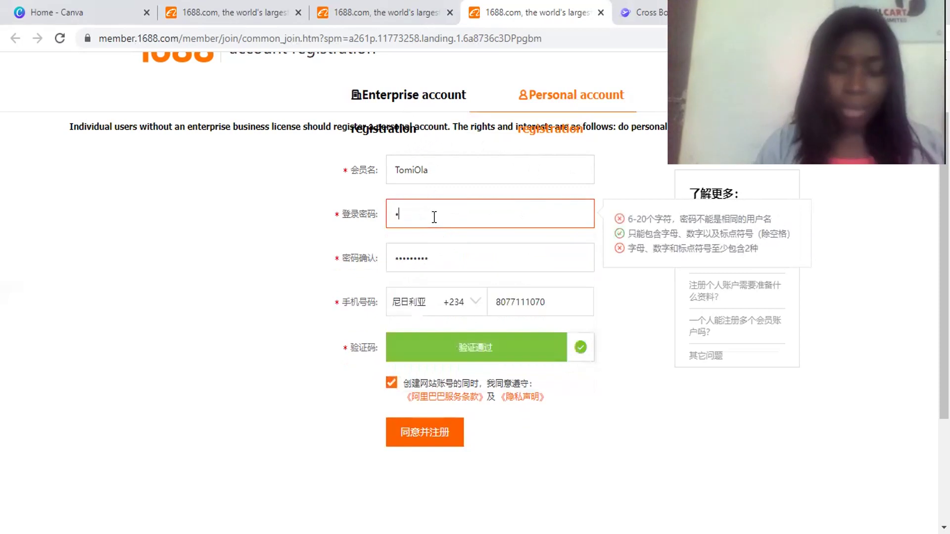
{"action": "type", "text": "•••"}
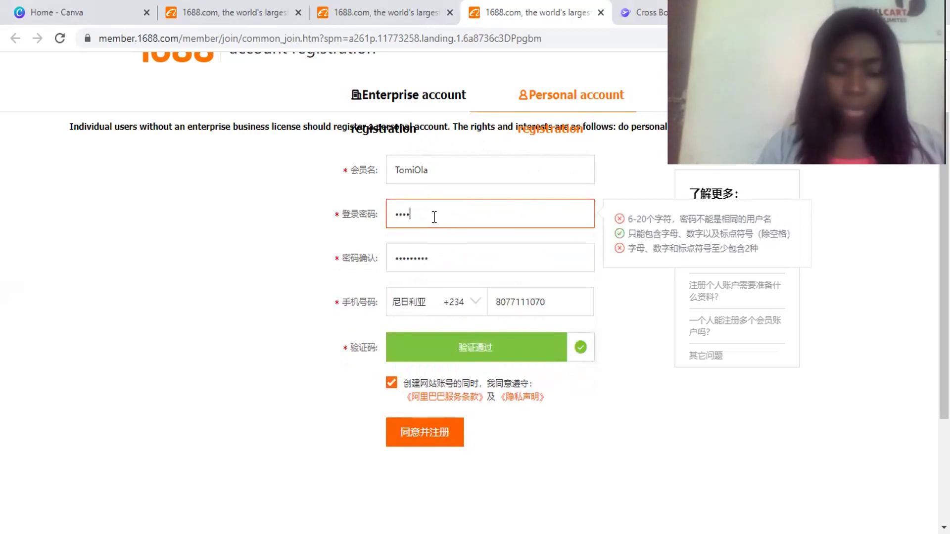
{"action": "type", "text": "•••"}
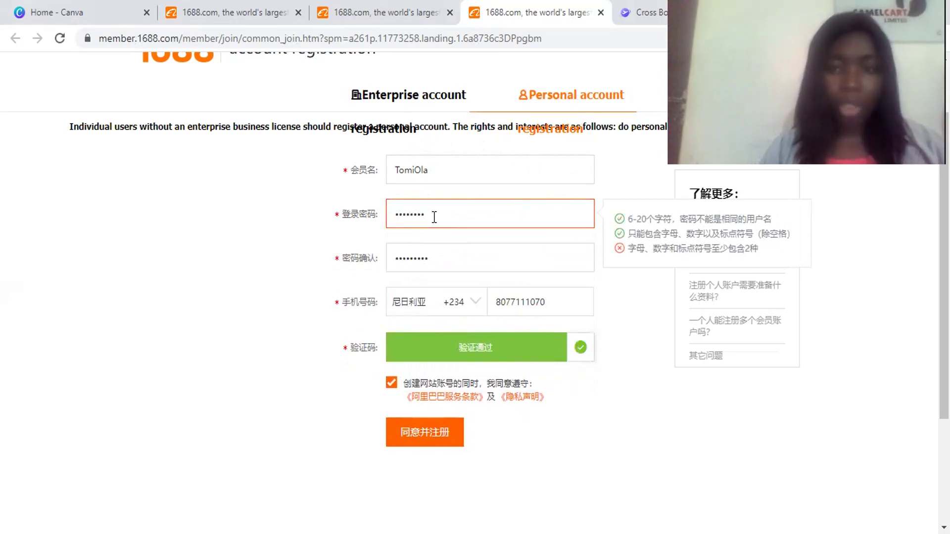
{"action": "left_click", "coordinate": [616, 297]}
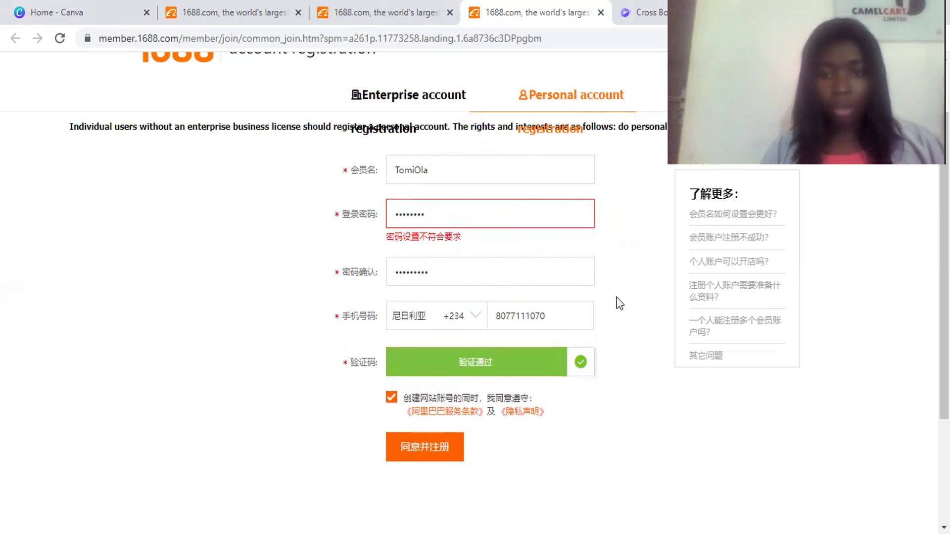
Try a 6-character password, then erase the 登录密码 field completely
{"action": "left_click", "coordinate": [439, 215]}
{"action": "key", "text": "BackSpace"}
{"action": "key", "text": "BackSpace"}
{"action": "key", "text": "BackSpace"}
{"action": "key", "text": "BackSpace"}
{"action": "key", "text": "BackSpace"}
{"action": "key", "text": "BackSpace"}
{"action": "key", "text": "BackSpace"}
{"action": "key", "text": "BackSpace"}
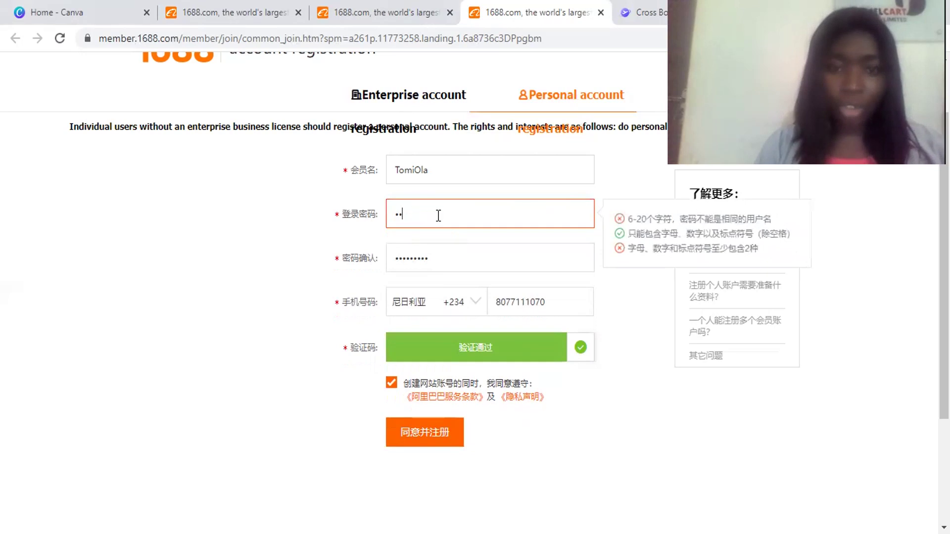
{"action": "type", "text": "******"}
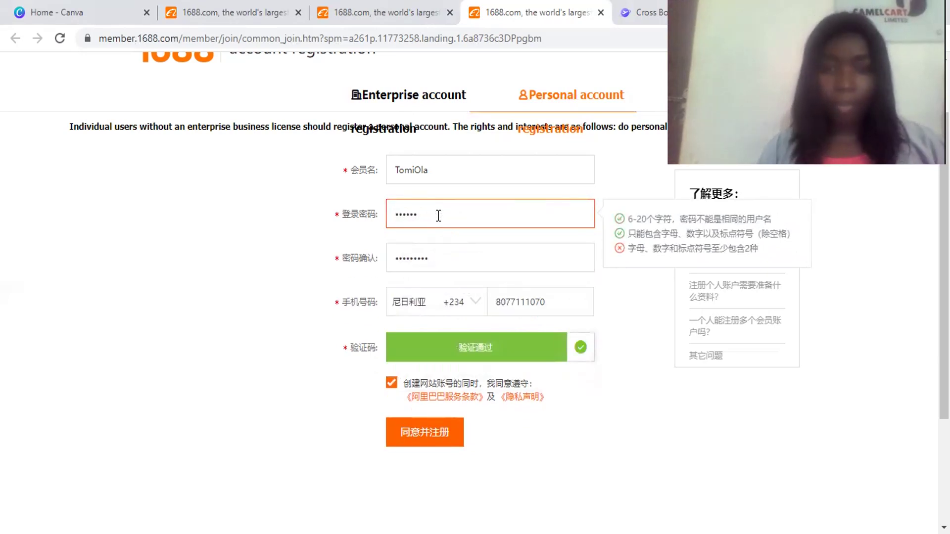
{"action": "left_click", "coordinate": [628, 284]}
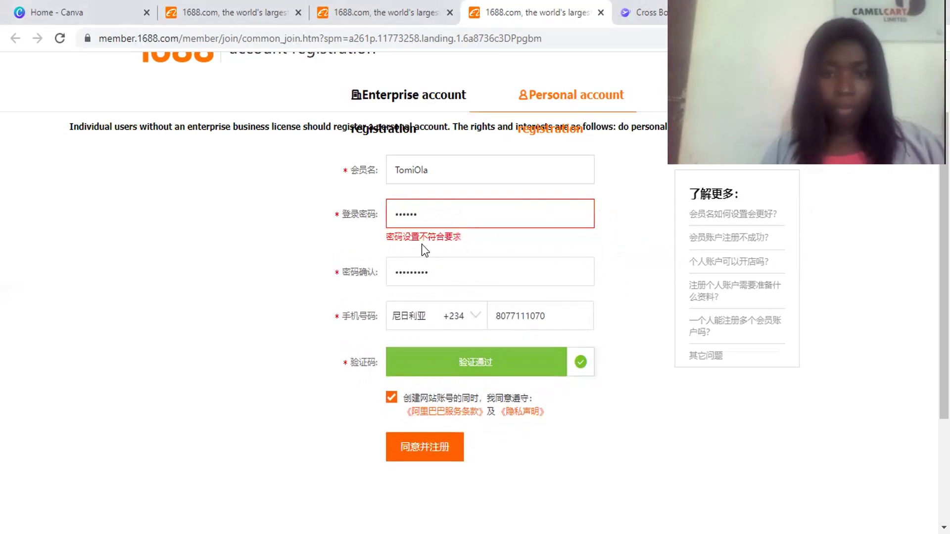
{"action": "left_click", "coordinate": [426, 216]}
{"action": "key", "text": "BackSpace"}
{"action": "key", "text": "BackSpace"}
{"action": "key", "text": "BackSpace"}
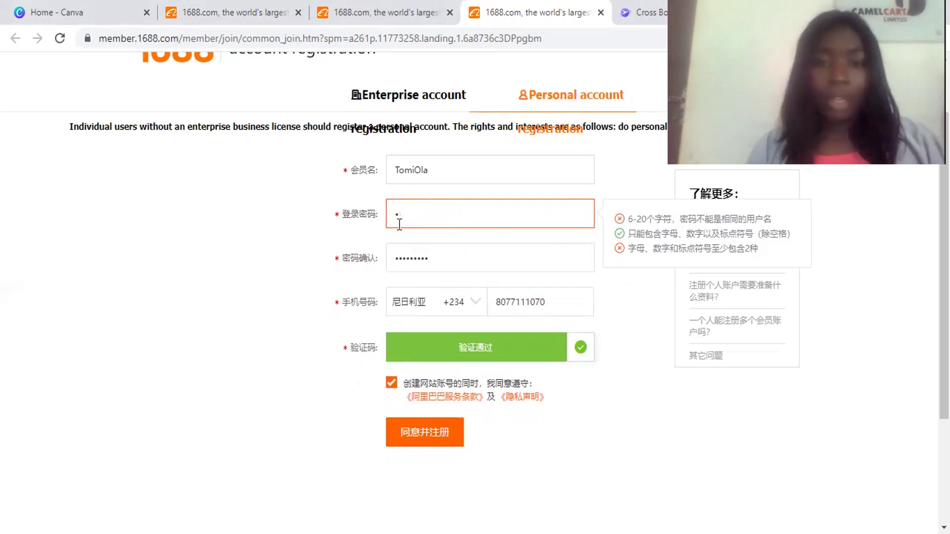
{"action": "key", "text": "BackSpace"}
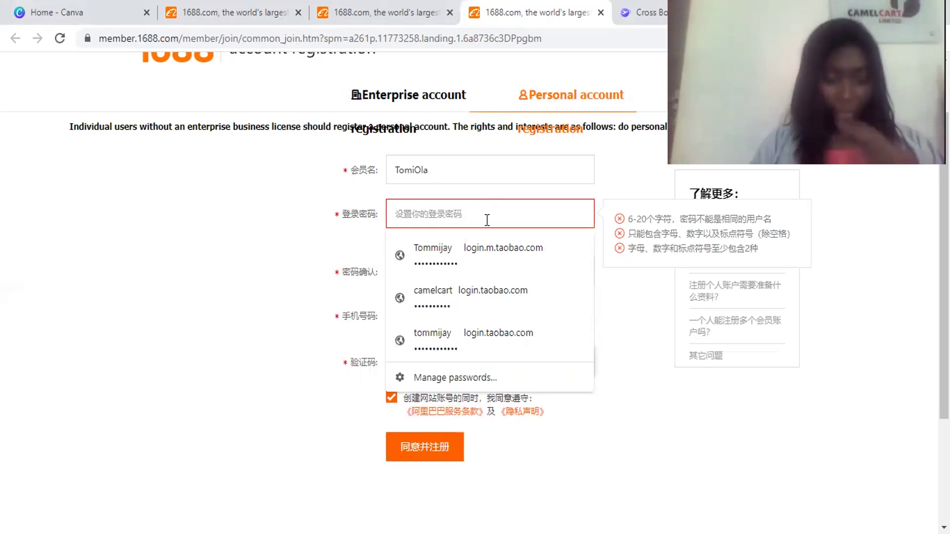
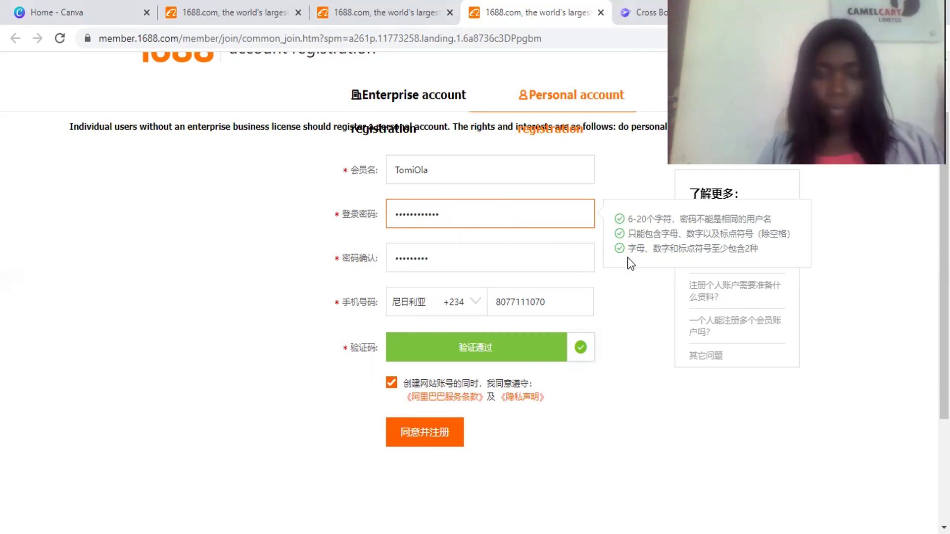
Enter a new login password passing all three rule checks, moving on to 密码确认
{"action": "key", "text": "Tab"}
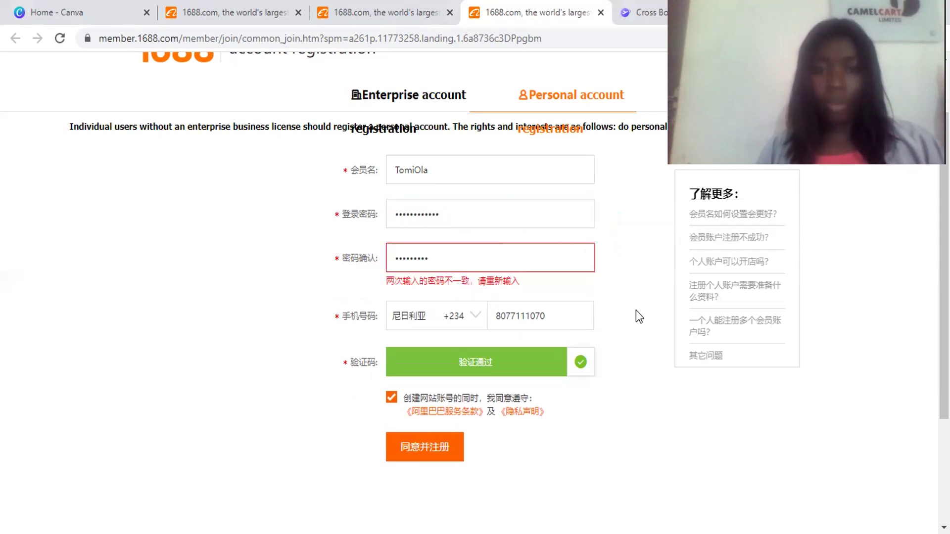
Retype the login password and a matching 密码确认 entry so neither field shows an error
{"action": "left_click", "coordinate": [464, 221]}
{"action": "key", "text": "BackSpace"}
{"action": "key", "text": "BackSpace"}
{"action": "key", "text": "BackSpace"}
{"action": "key", "text": "BackSpace"}
{"action": "key", "text": "BackSpace"}
{"action": "key", "text": "BackSpace"}
{"action": "key", "text": "BackSpace"}
{"action": "key", "text": "BackSpace"}
{"action": "key", "text": "BackSpace"}
{"action": "key", "text": "BackSpace"}
{"action": "key", "text": "BackSpace"}
{"action": "key", "text": "BackSpace"}
{"action": "key", "text": "BackSpace"}
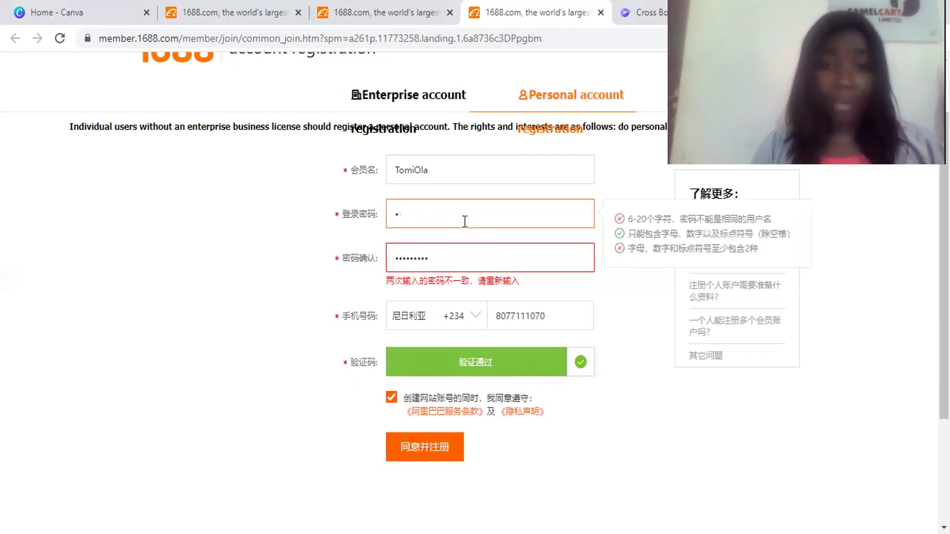
{"action": "type", "text": "*******"}
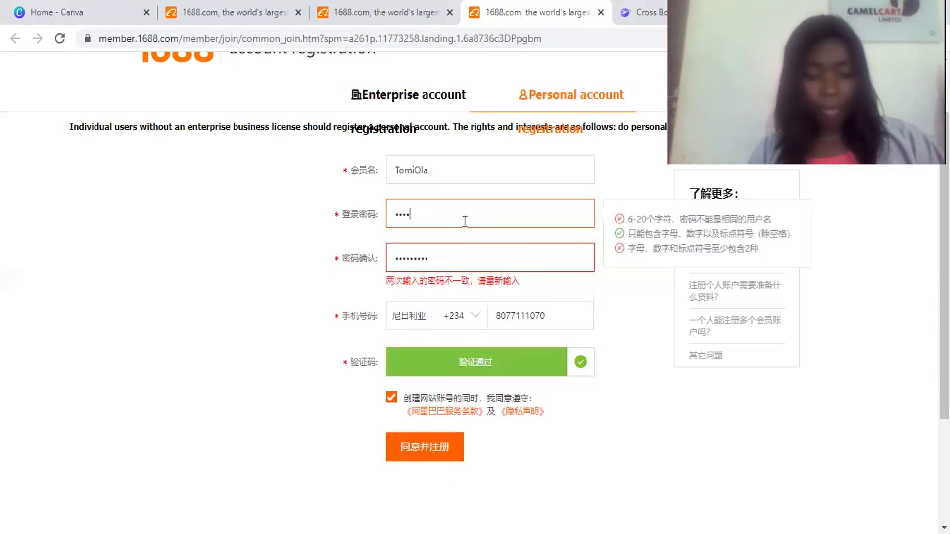
{"action": "type", "text": "***"}
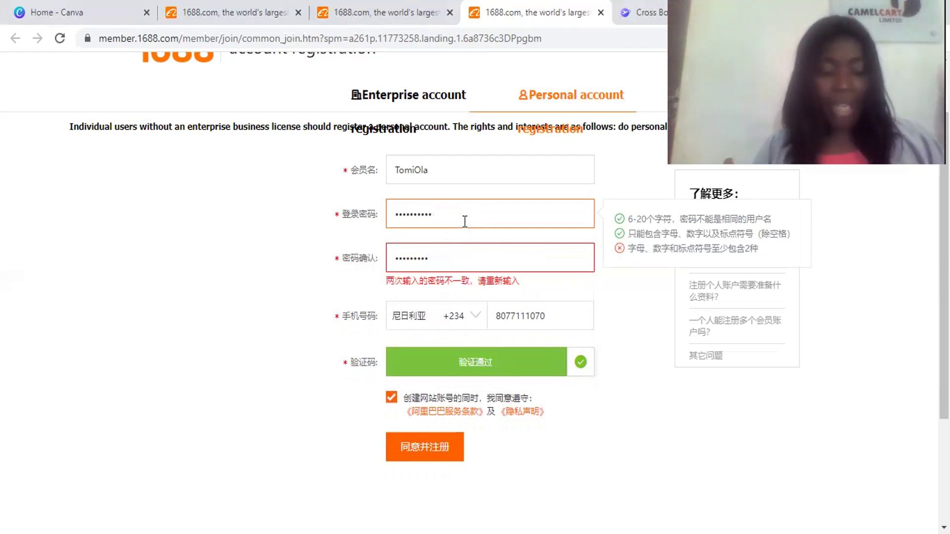
{"action": "type", "text": "1"}
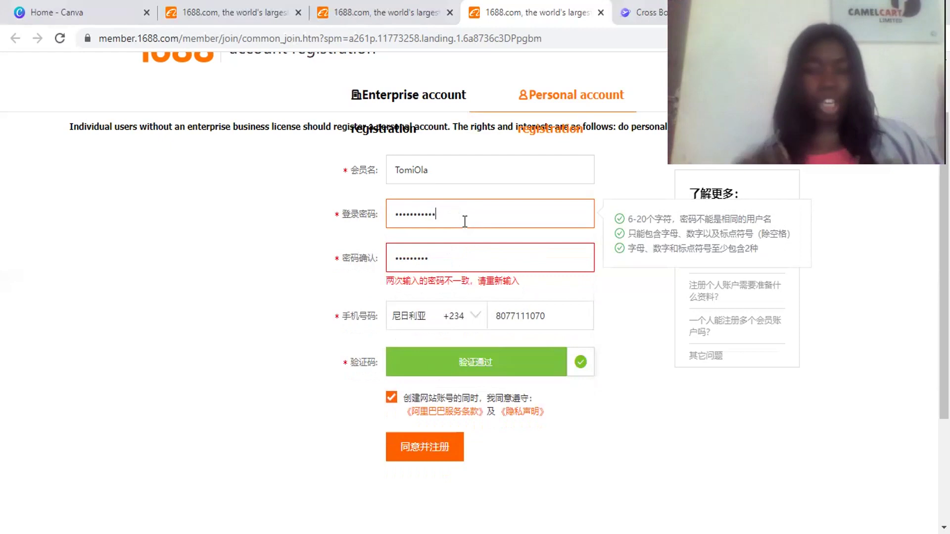
{"action": "left_click", "coordinate": [437, 257]}
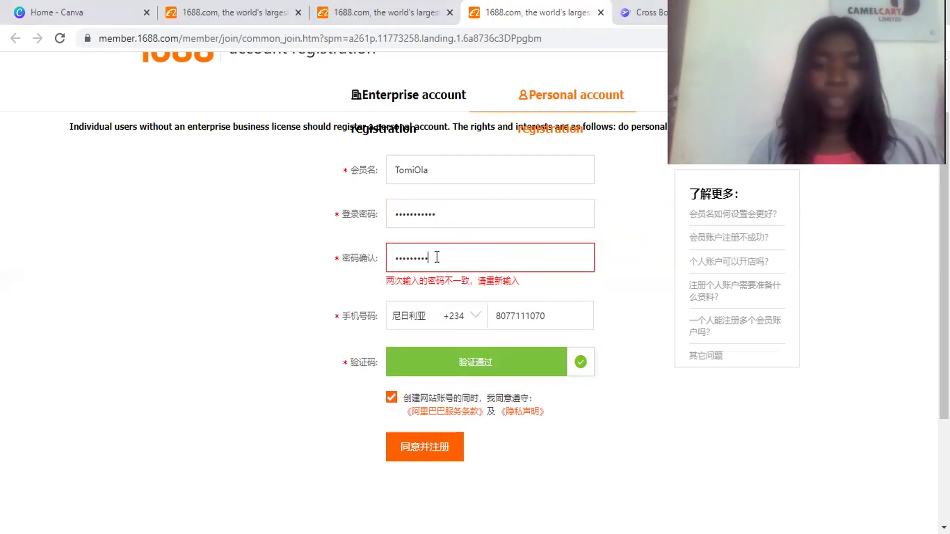
{"action": "key", "text": "BackSpace"}
{"action": "key", "text": "BackSpace"}
{"action": "key", "text": "BackSpace"}
{"action": "key", "text": "BackSpace"}
{"action": "key", "text": "BackSpace"}
{"action": "key", "text": "BackSpace"}
{"action": "key", "text": "BackSpace"}
{"action": "key", "text": "BackSpace"}
{"action": "key", "text": "BackSpace"}
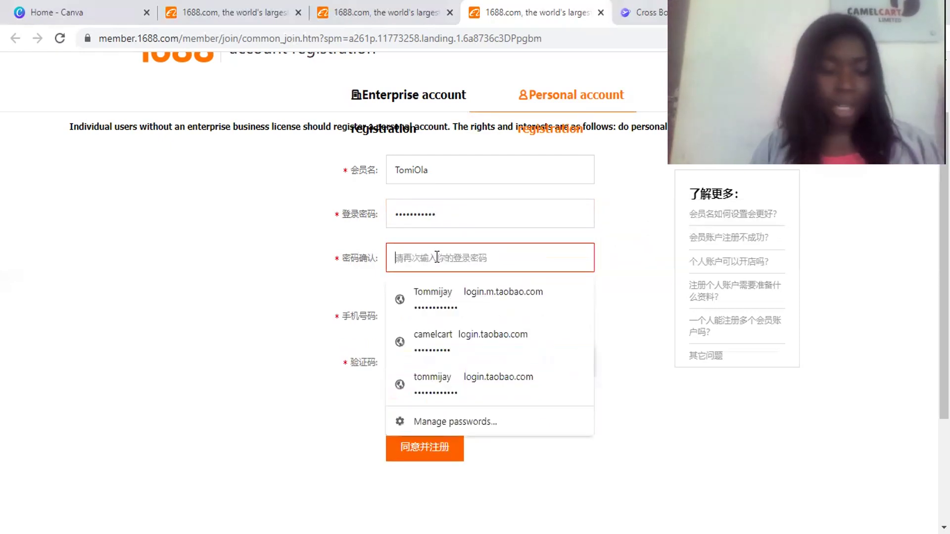
{"action": "type", "text": "••••••"}
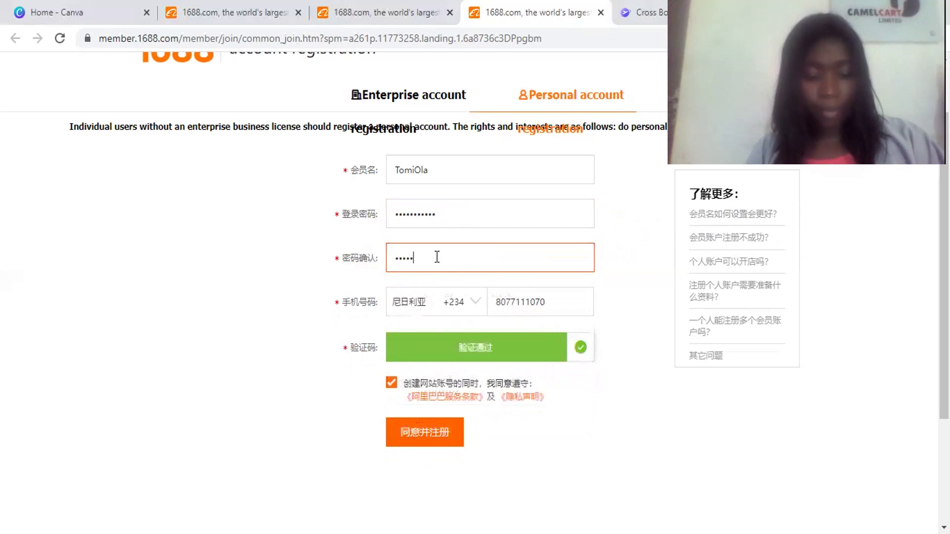
{"action": "type", "text": "•••••"}
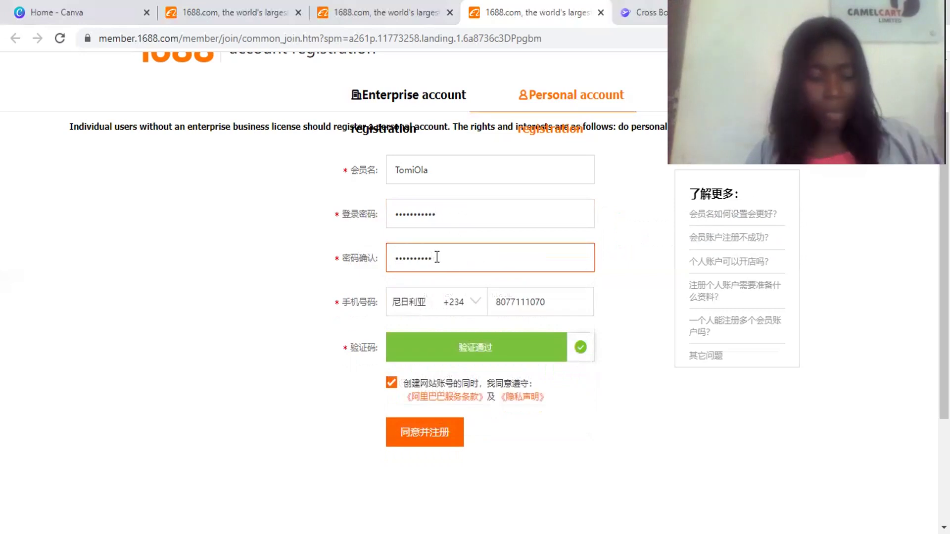
{"action": "type", "text": "•"}
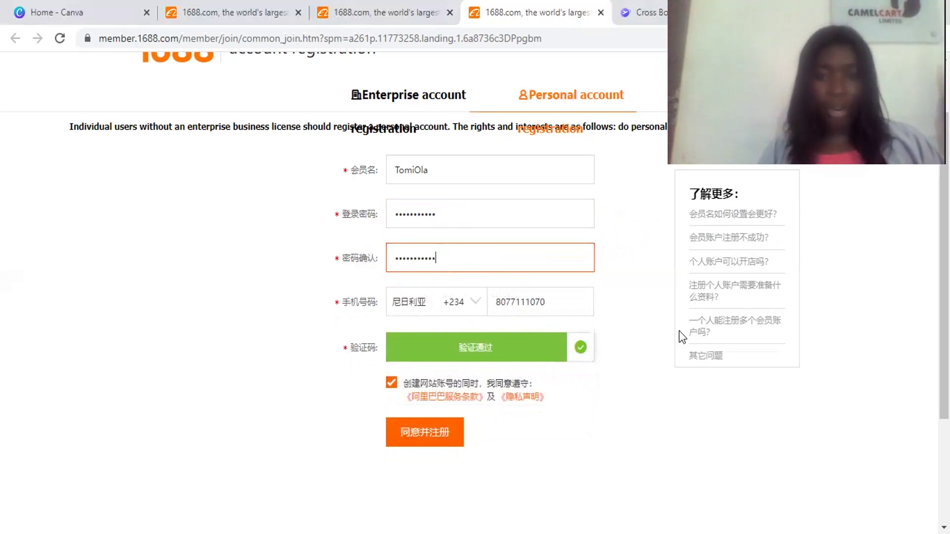
{"action": "left_click", "coordinate": [640, 319]}
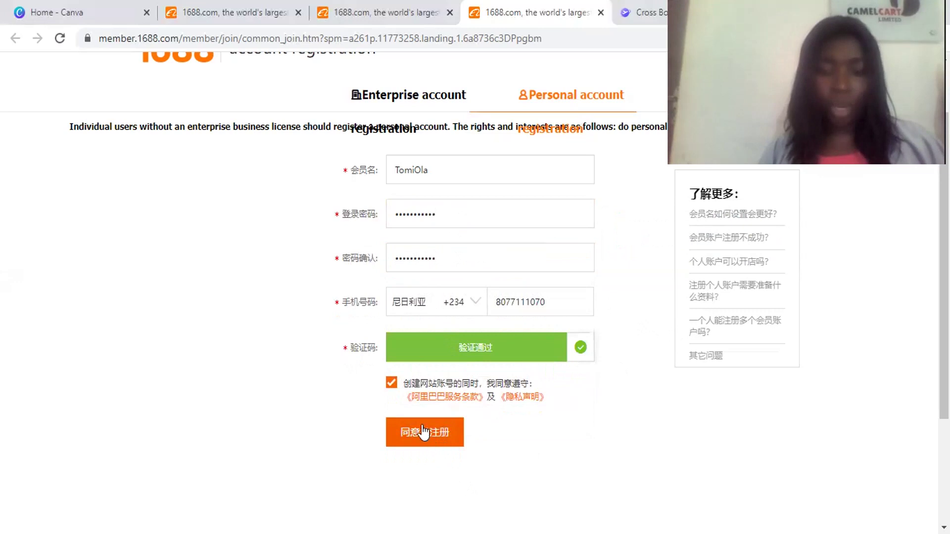
Agree to the terms and register, then enter and submit the six-digit SMS verification code
{"action": "left_click", "coordinate": [442, 447]}
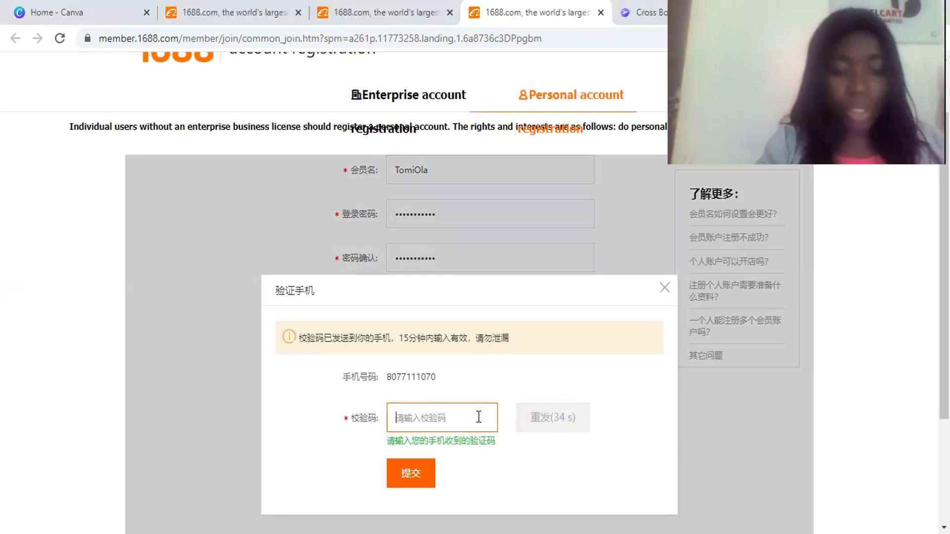
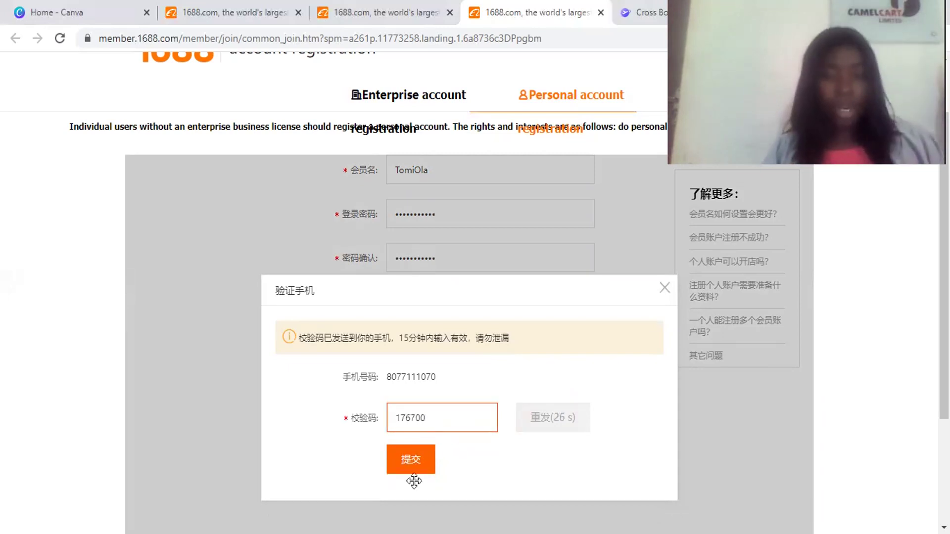
{"action": "left_click", "coordinate": [420, 465]}
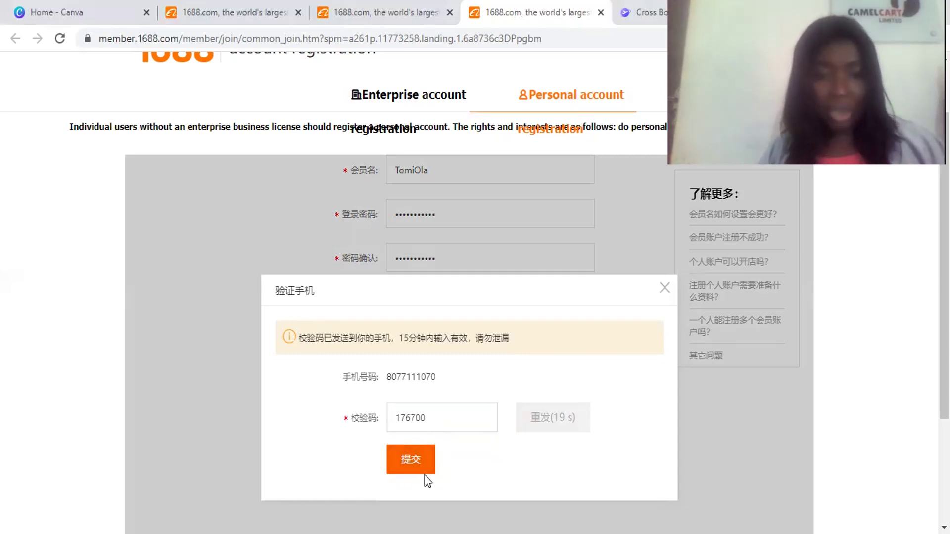
{"action": "left_click", "coordinate": [414, 466]}
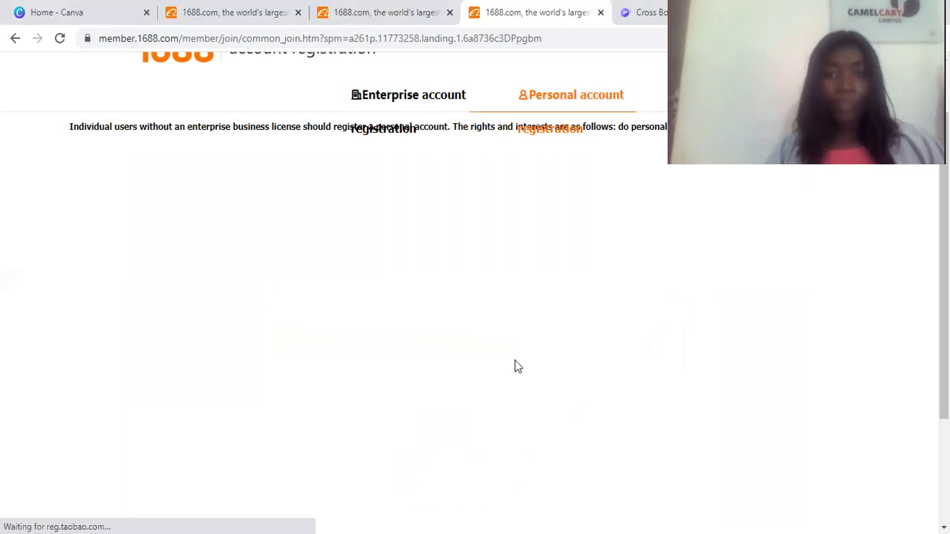